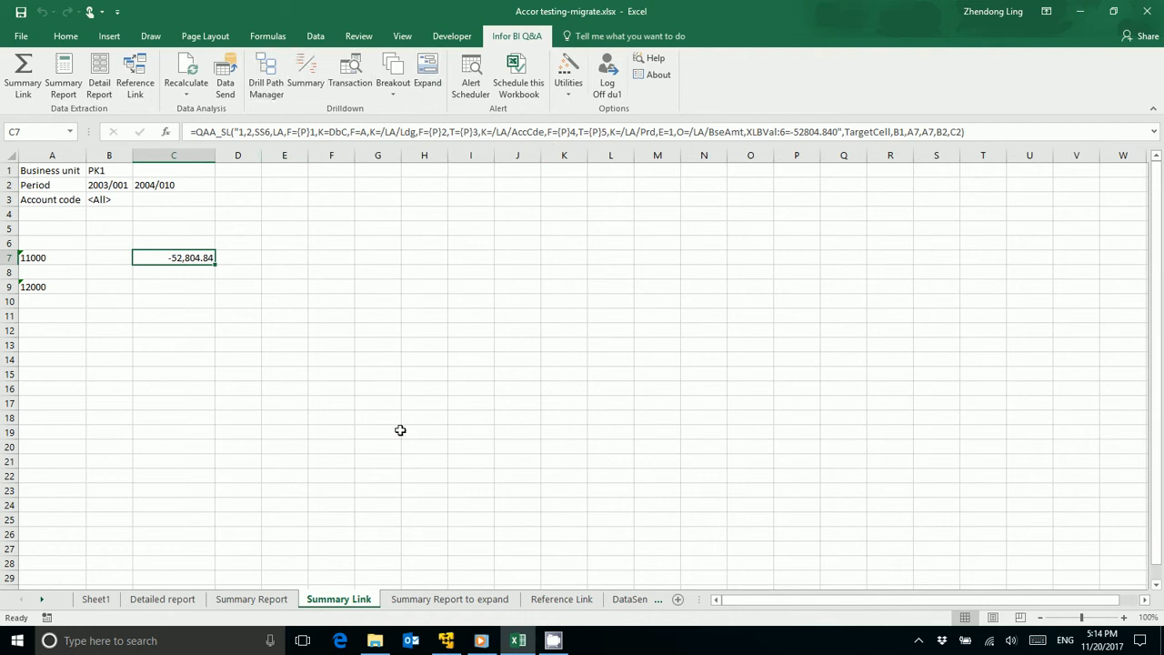
Step: Run a summary drilldown on the account 11000 amount in C7, broken down by Accounting Period
left_click(168, 287)
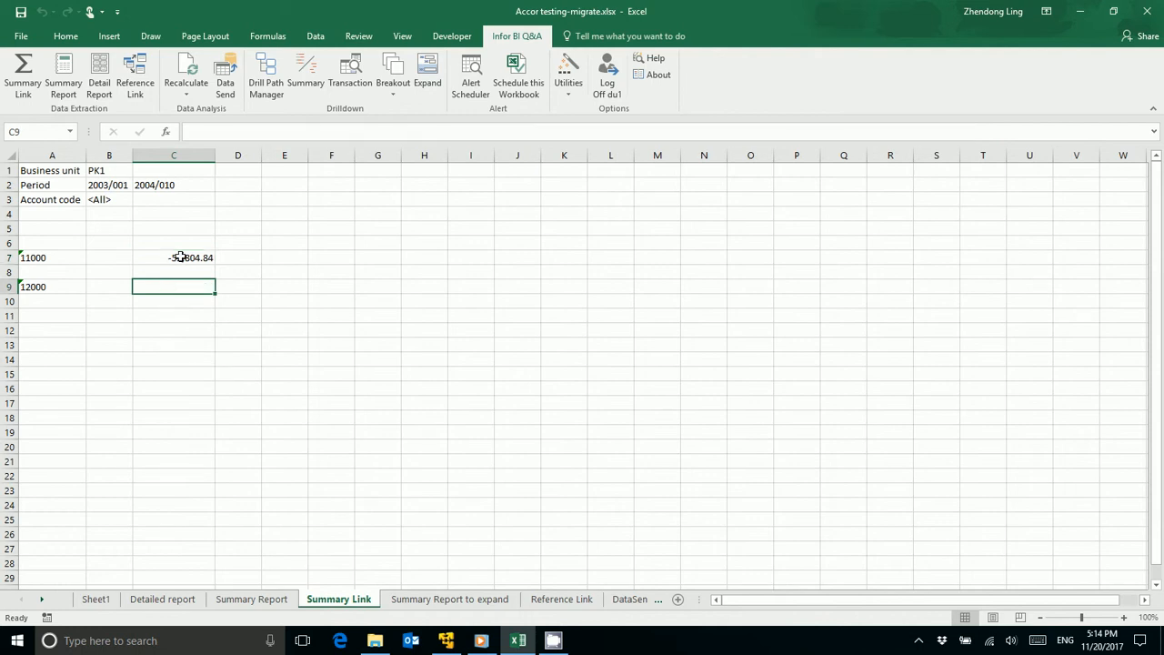
left_click(182, 257)
left_click(186, 318)
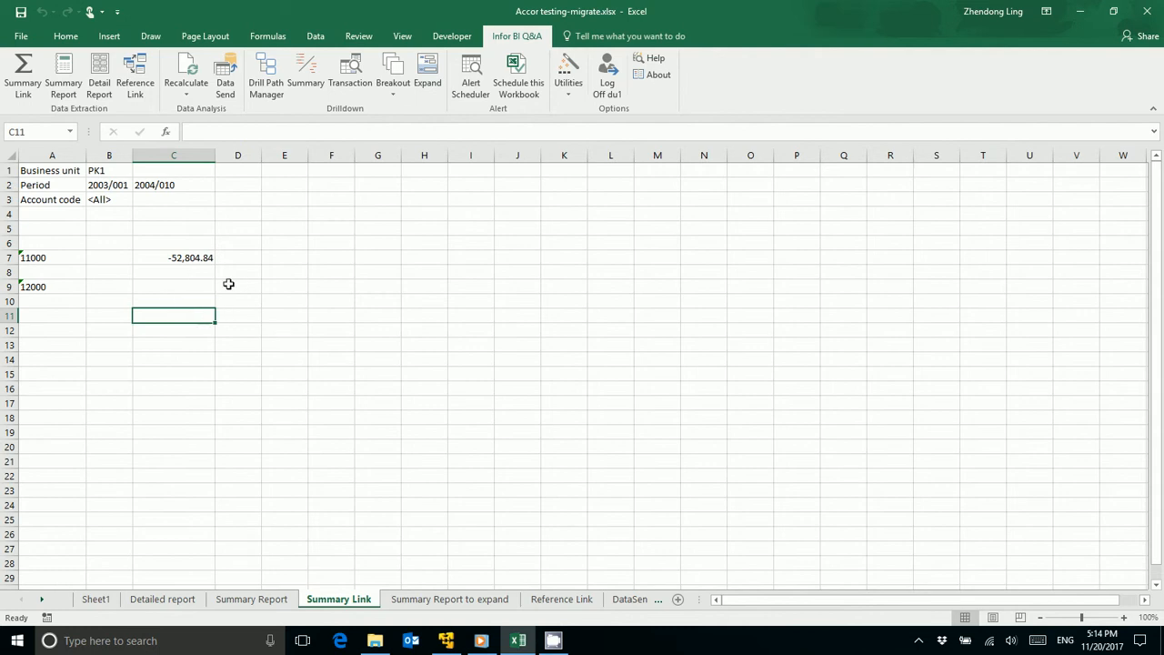
left_click(209, 262)
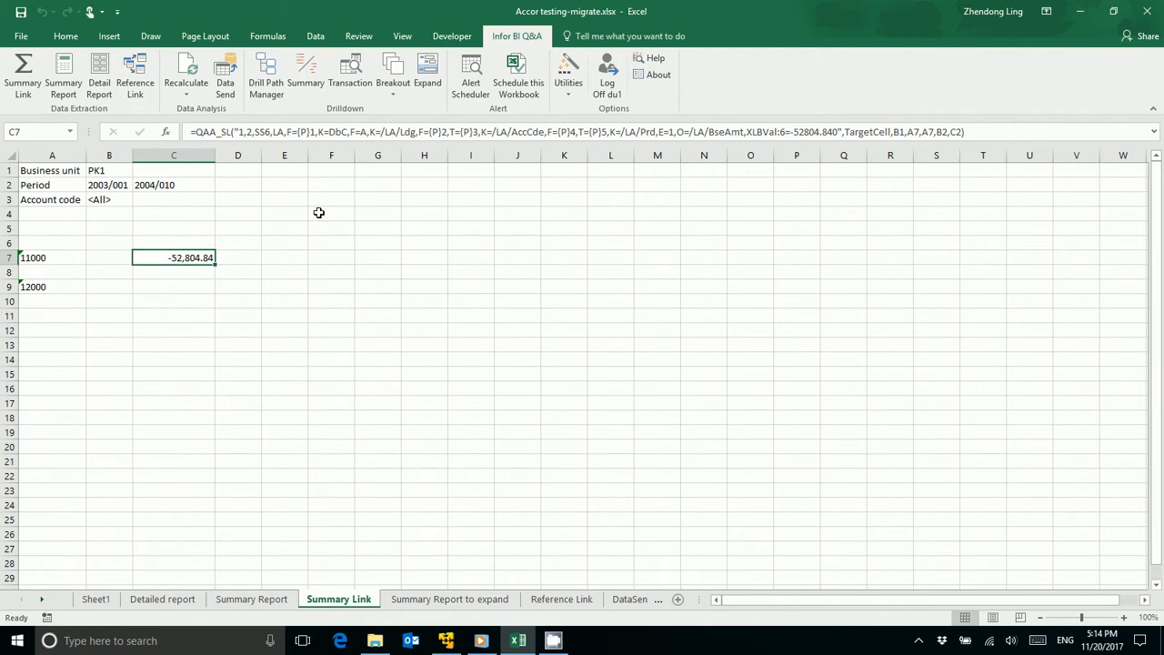
left_click(306, 77)
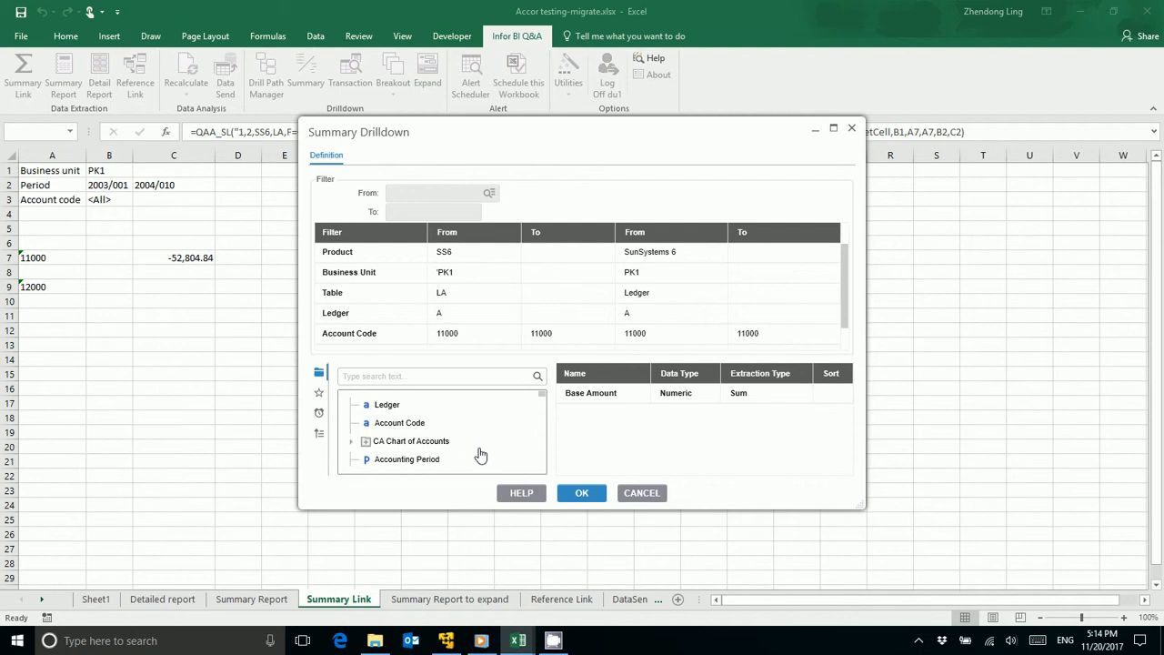
double_click(414, 462)
left_click(582, 495)
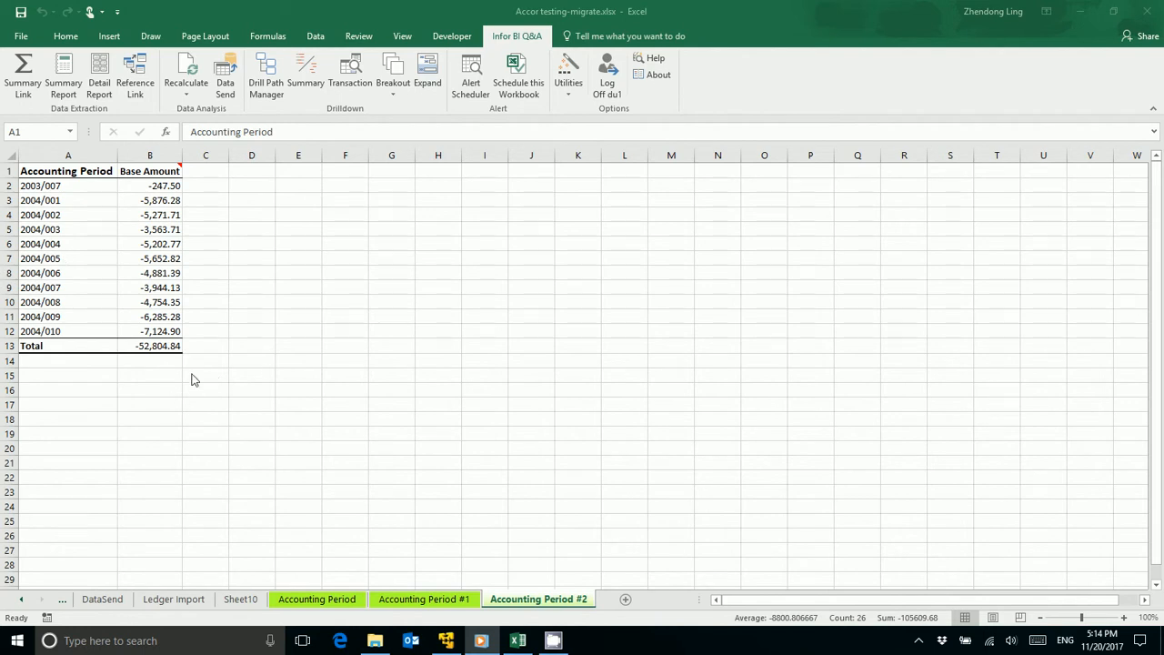
Step: Check the Base Amount total on the drilldown result sheet and return to the Summary Link sheet
left_click(154, 349)
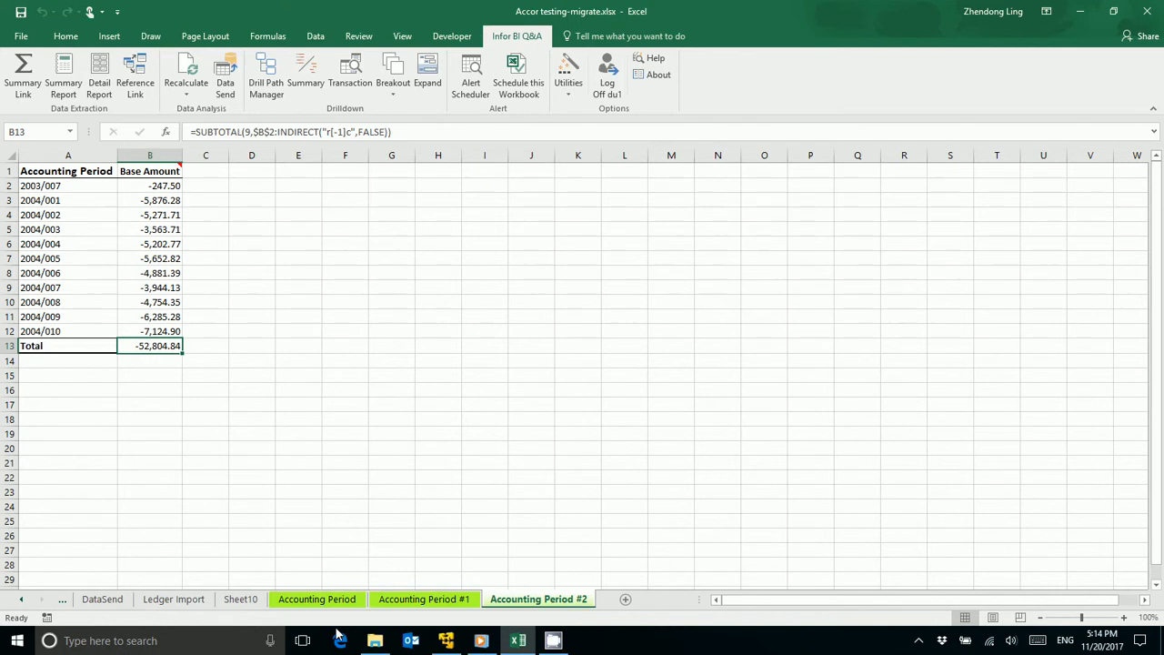
left_click(18, 601)
left_click(20, 602)
left_click(290, 240)
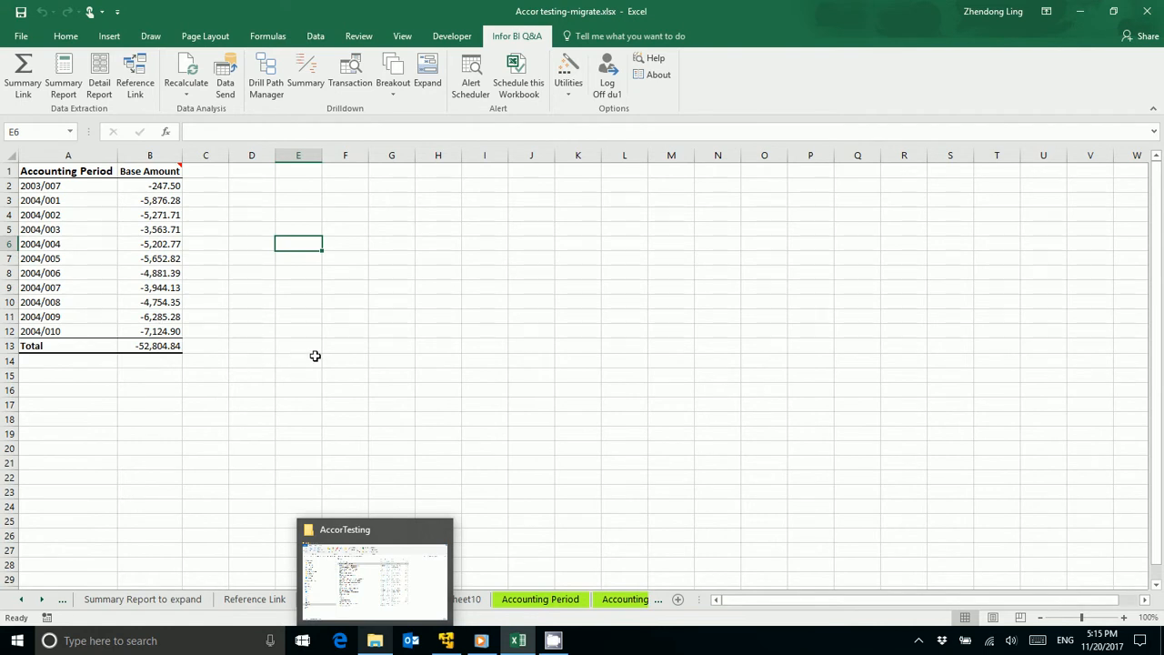
left_click(253, 458)
left_click(255, 599)
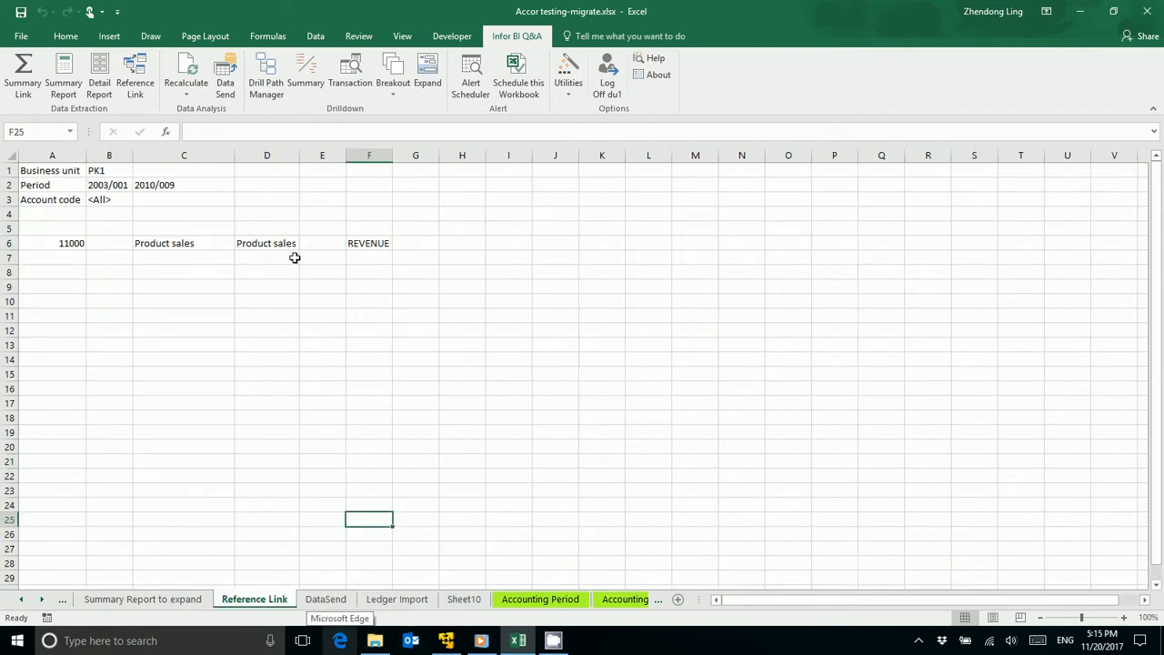
left_click(22, 601)
left_click(22, 601)
left_click(272, 601)
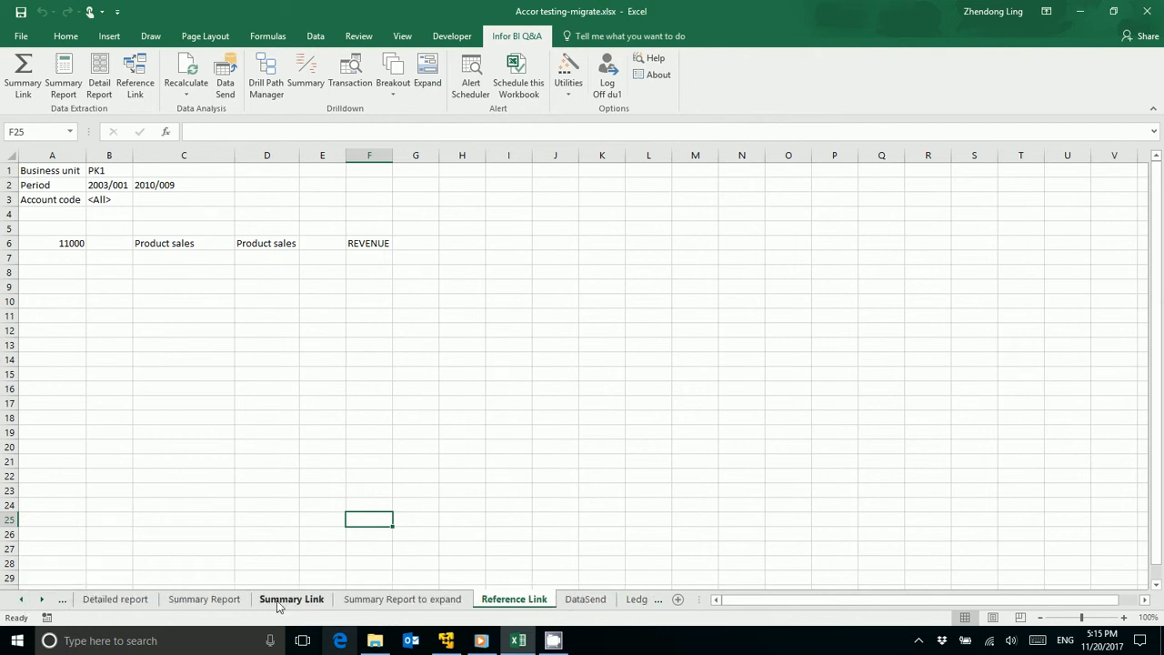
Step: Run a transaction drilldown on the C7 amount with Accounting Period and Account Code as output fields
left_click(346, 71)
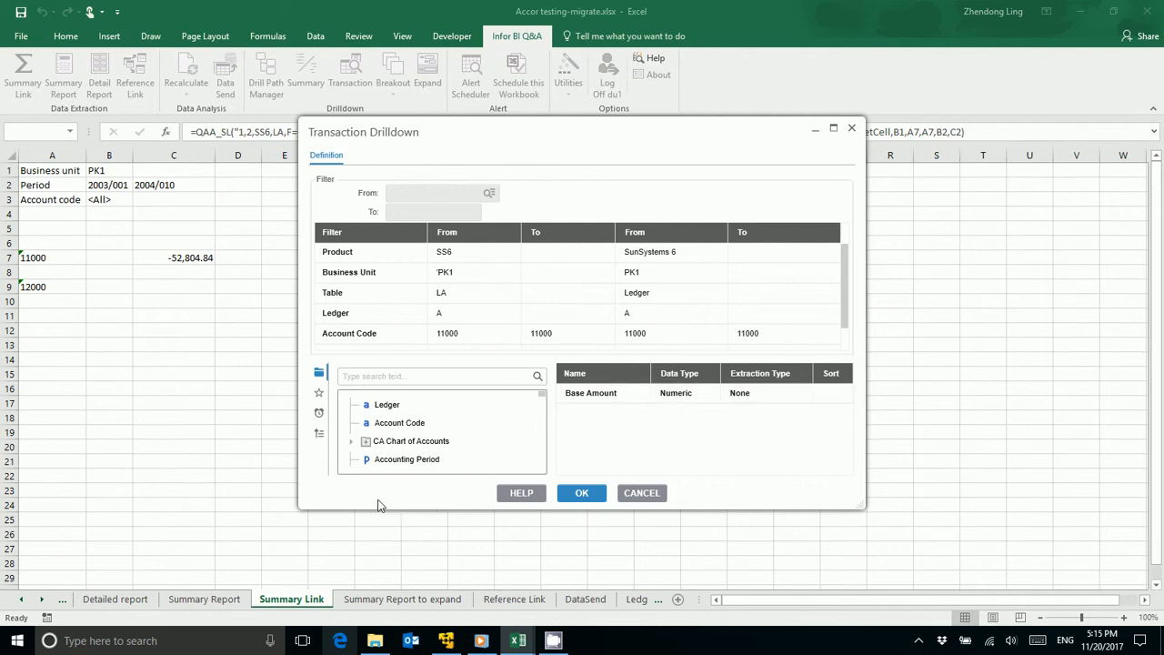
left_click(408, 461)
double_click(395, 465)
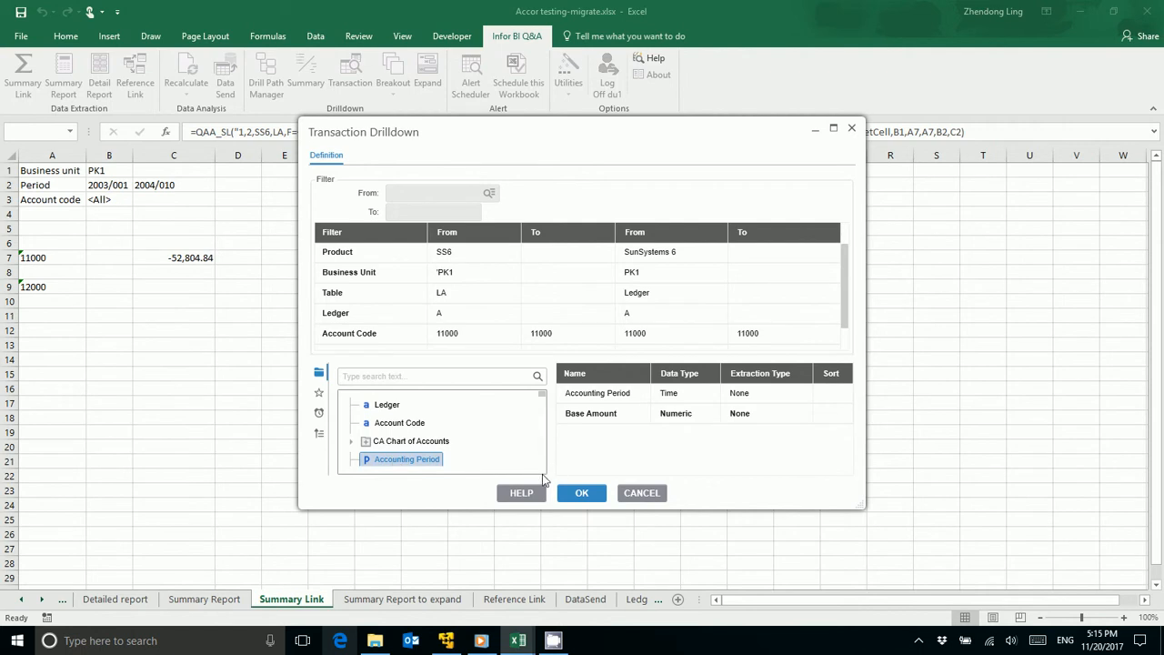
double_click(417, 426)
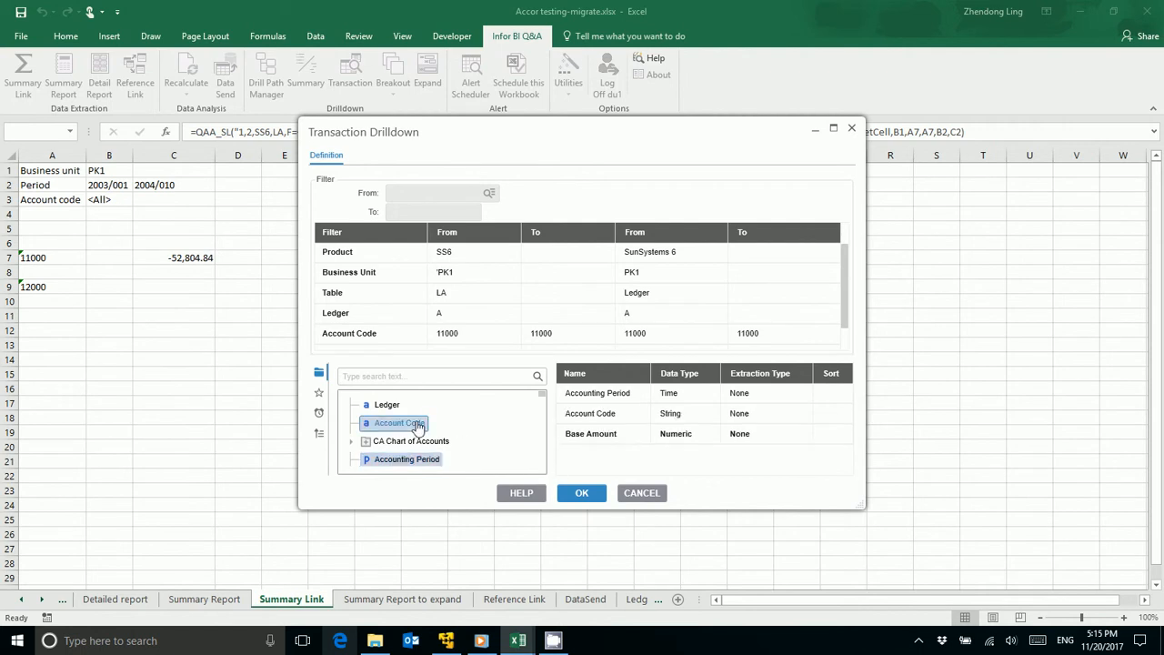
left_click(585, 493)
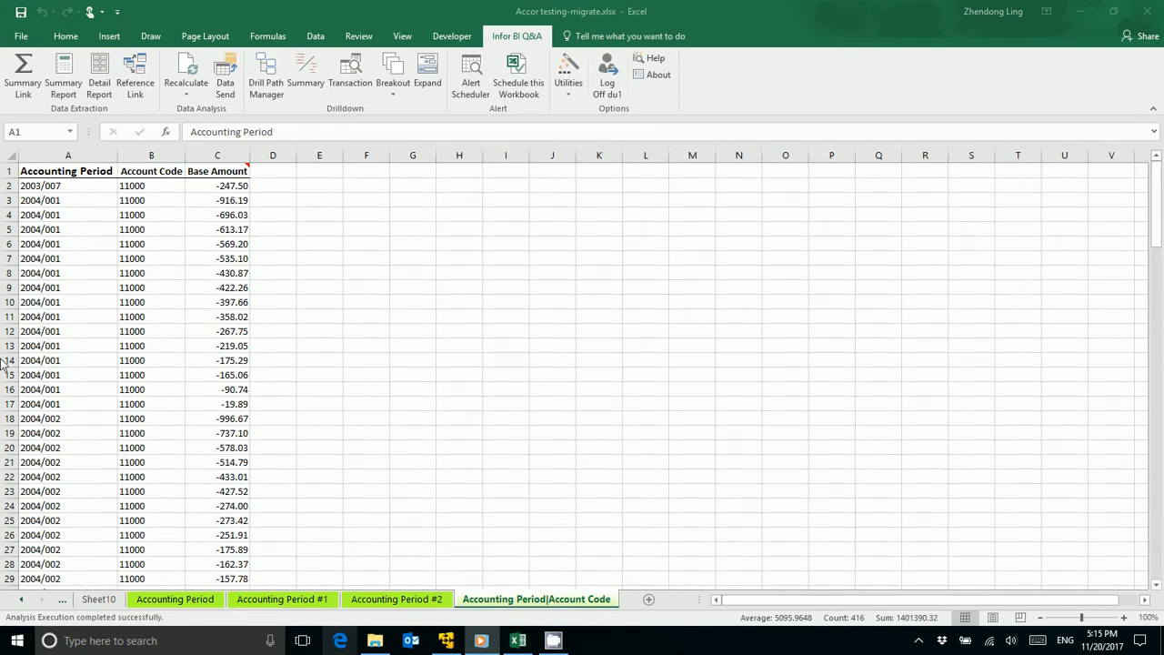
Step: Examine the transaction rows on the Accounting Period|Account Code sheet and compare them with the Accounting Period #2 summary sheet
scroll(154, 364, "down", 20)
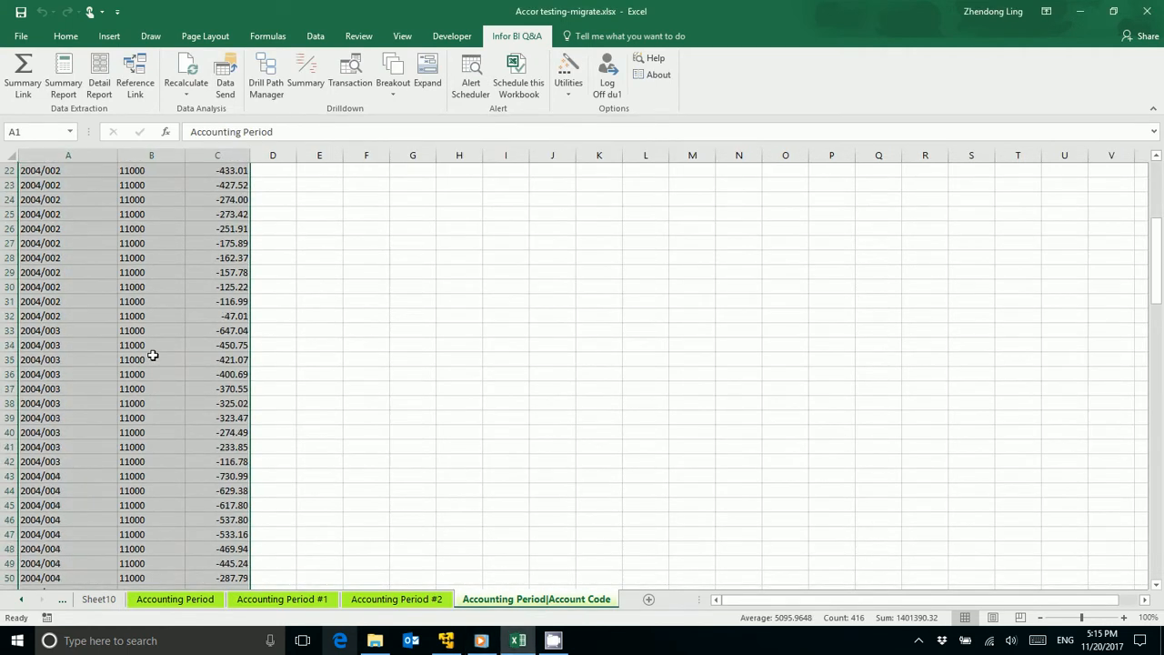
scroll(157, 369, "down", 19)
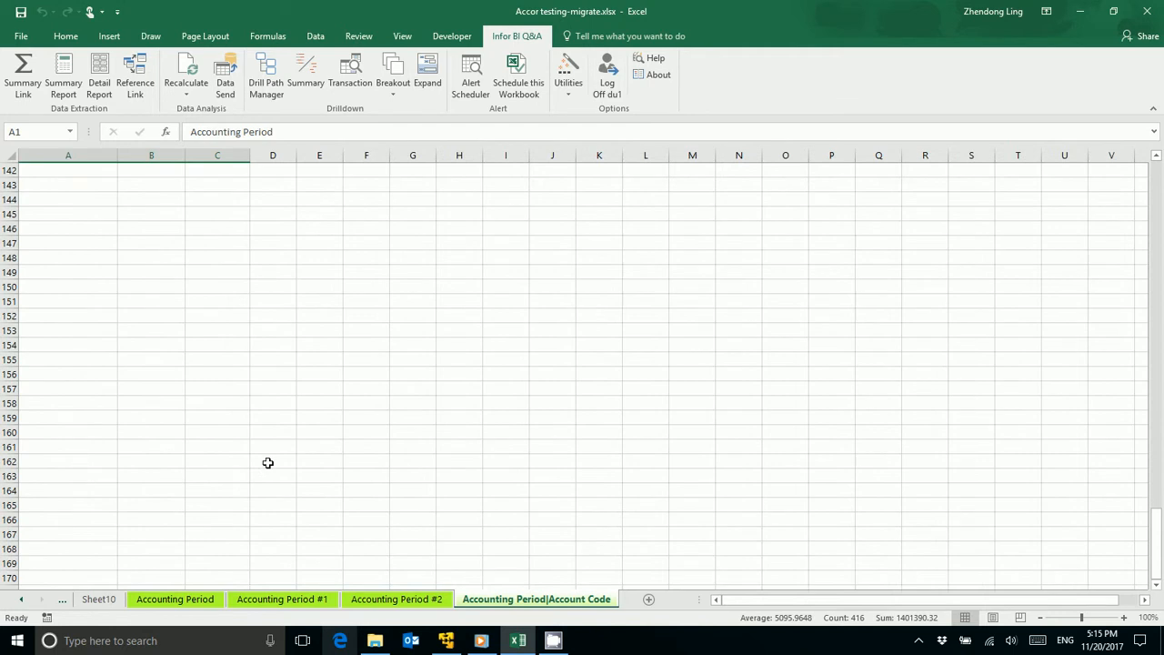
left_click(21, 599)
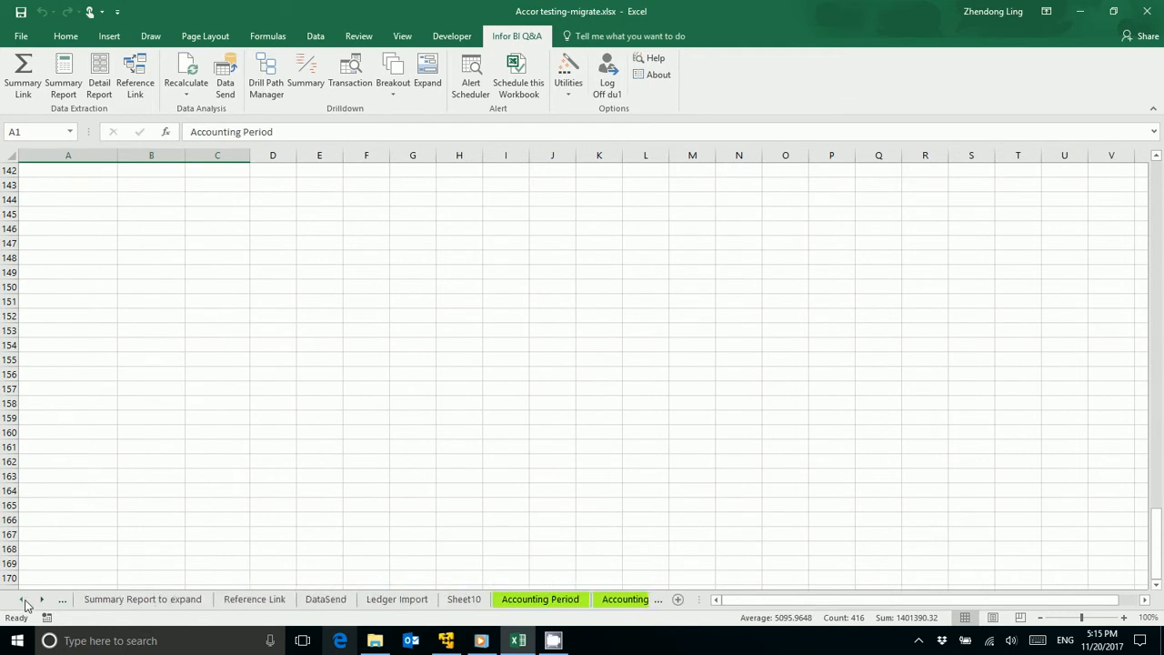
left_click(42, 599)
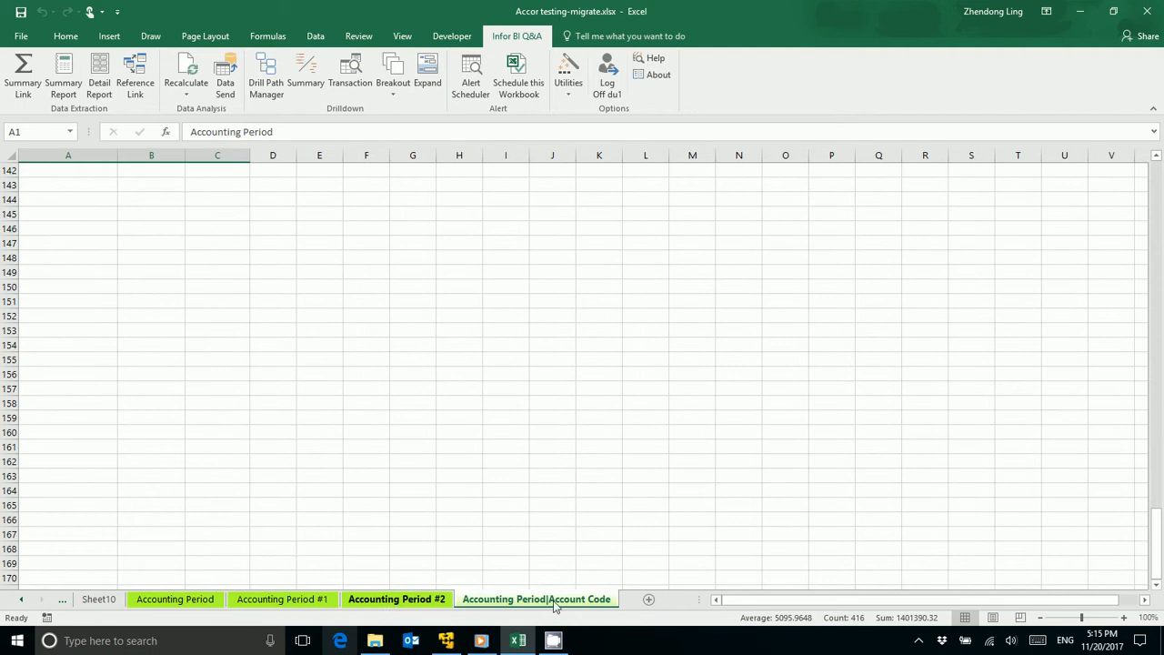
left_click(491, 536)
left_click(429, 602)
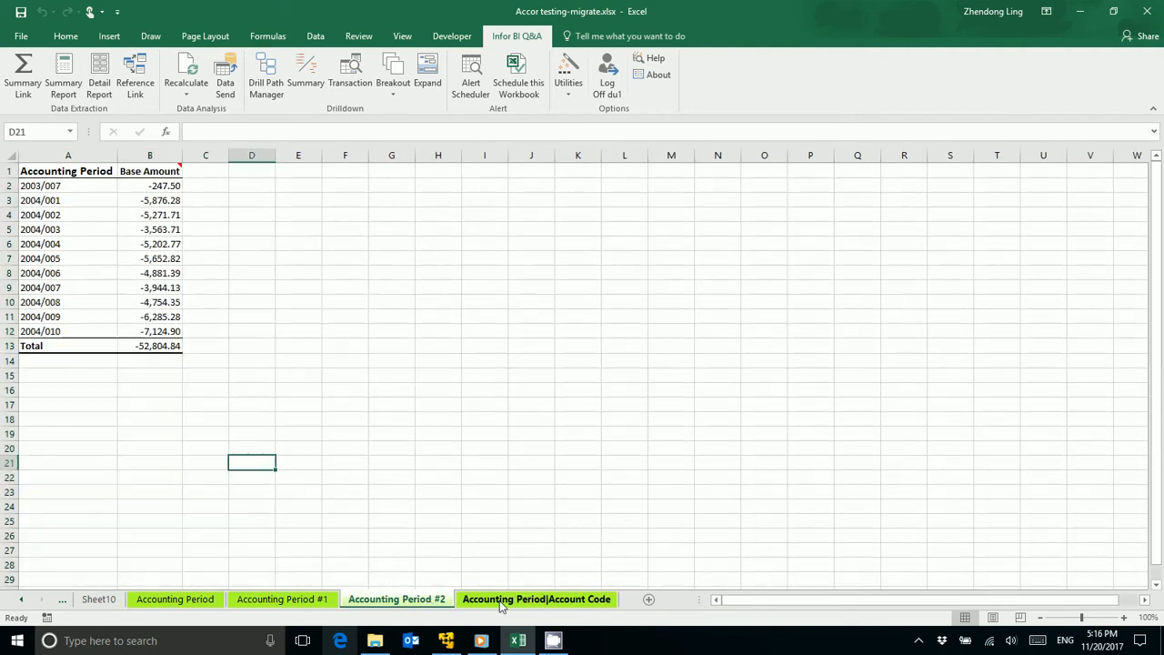
left_click(499, 604)
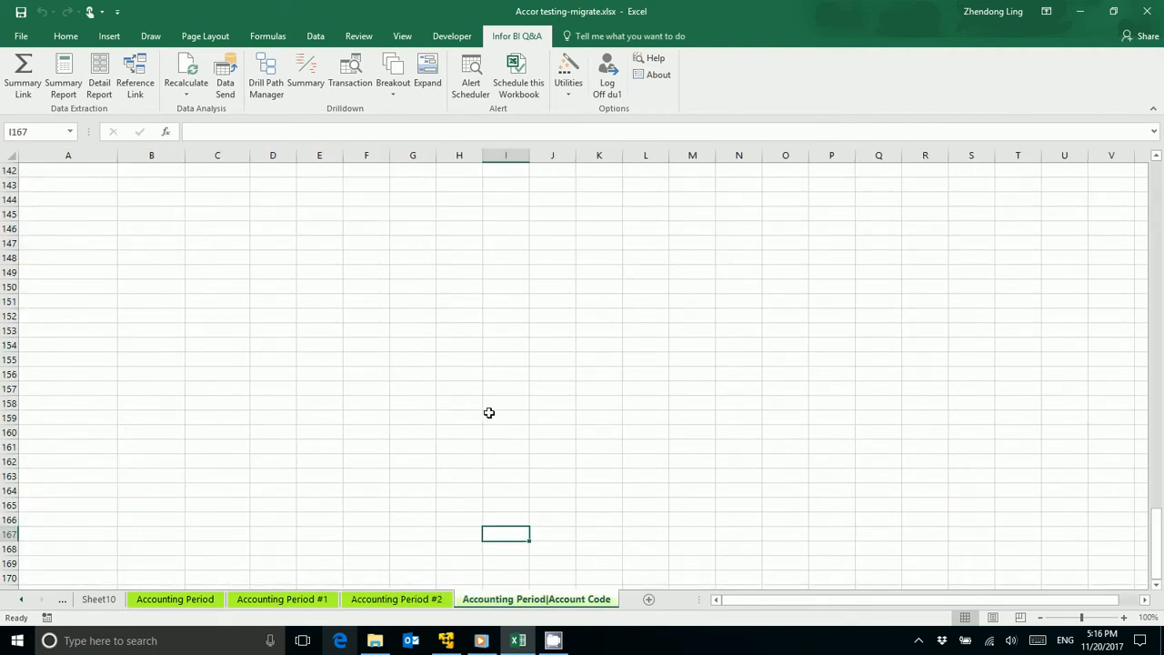
left_click(361, 258)
scroll(360, 336, "up", 15)
scroll(360, 336, "up", 20)
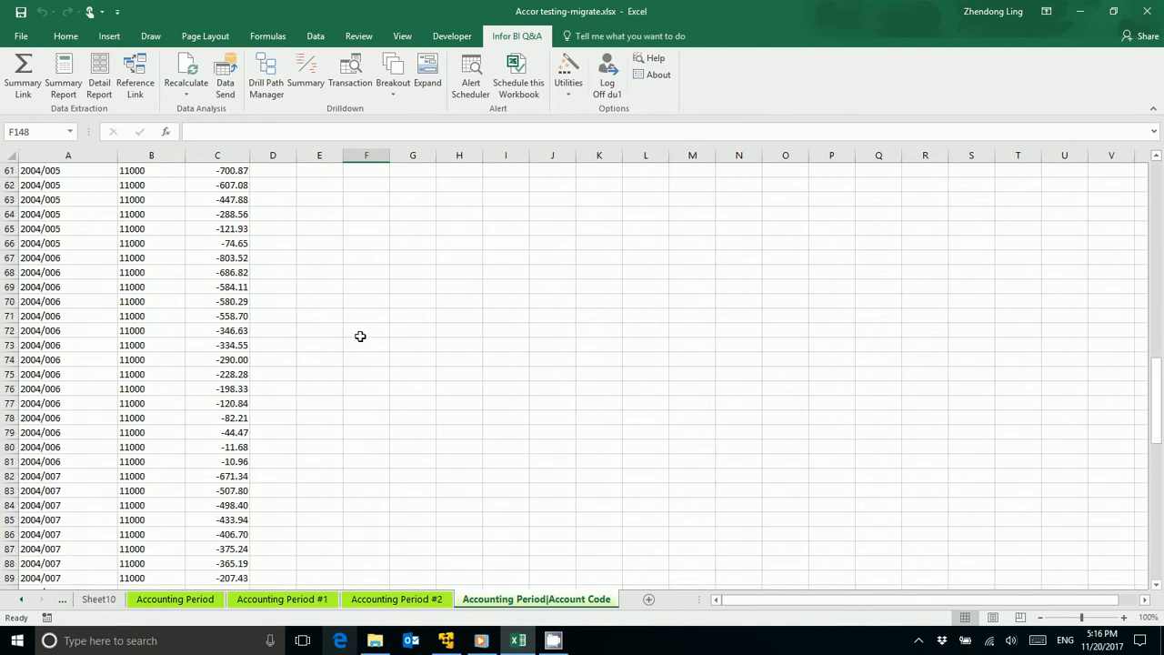
Step: Try to clear cell E20 on the Accounting Period|Account Code sheet
left_click(337, 275)
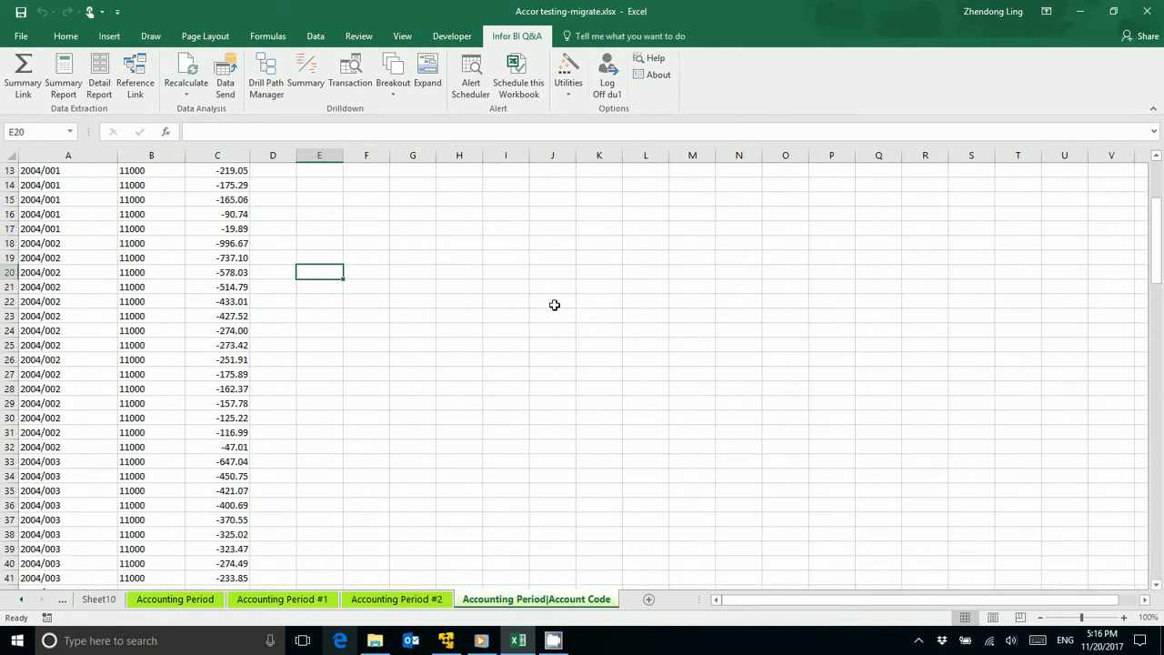
key("Delete")
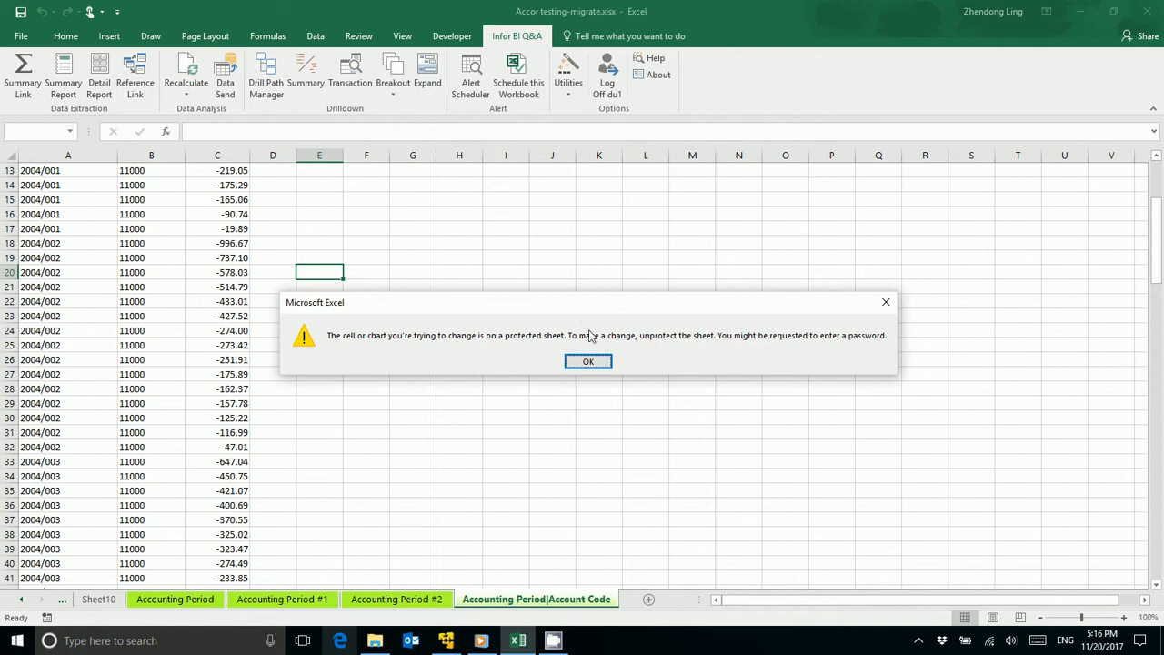
left_click(588, 361)
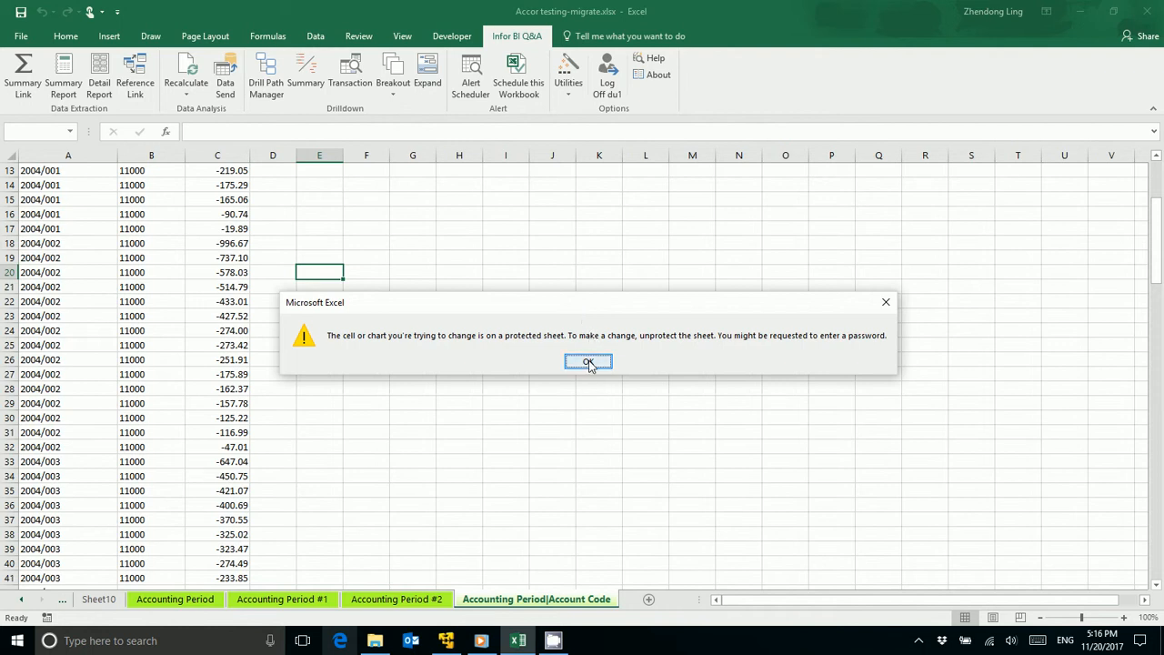
Step: Review the Summary Report and Detailed report sheets and go back to the Summary Link sheet
left_click(22, 600)
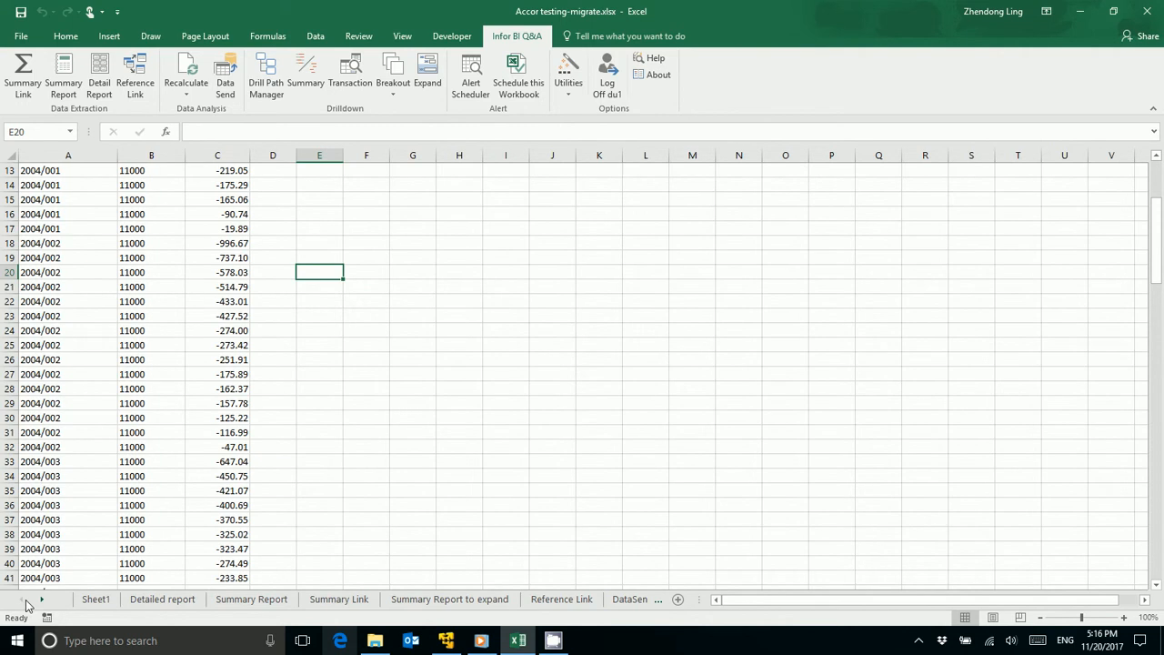
left_click(423, 600)
left_click(340, 600)
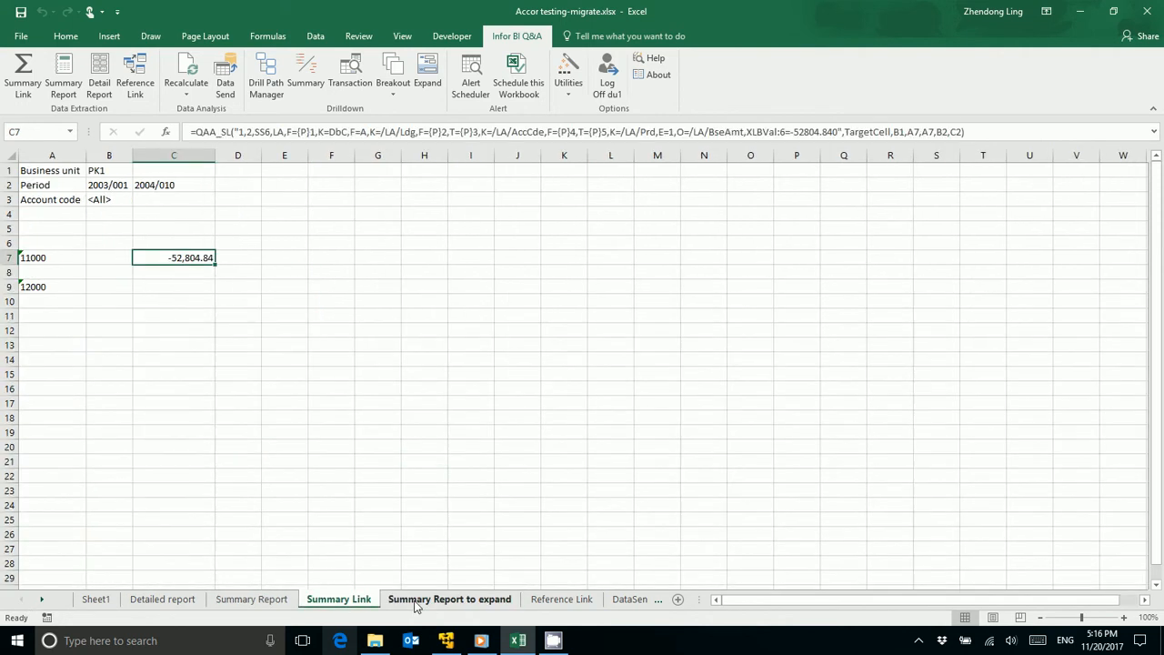
left_click(252, 600)
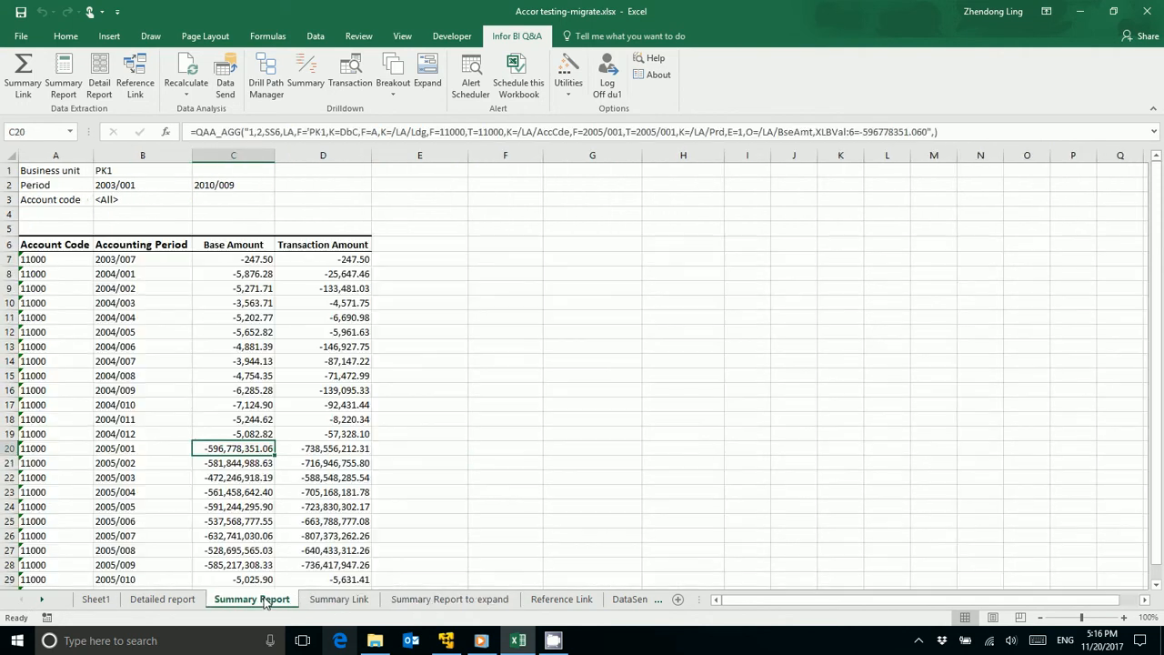
left_click(164, 599)
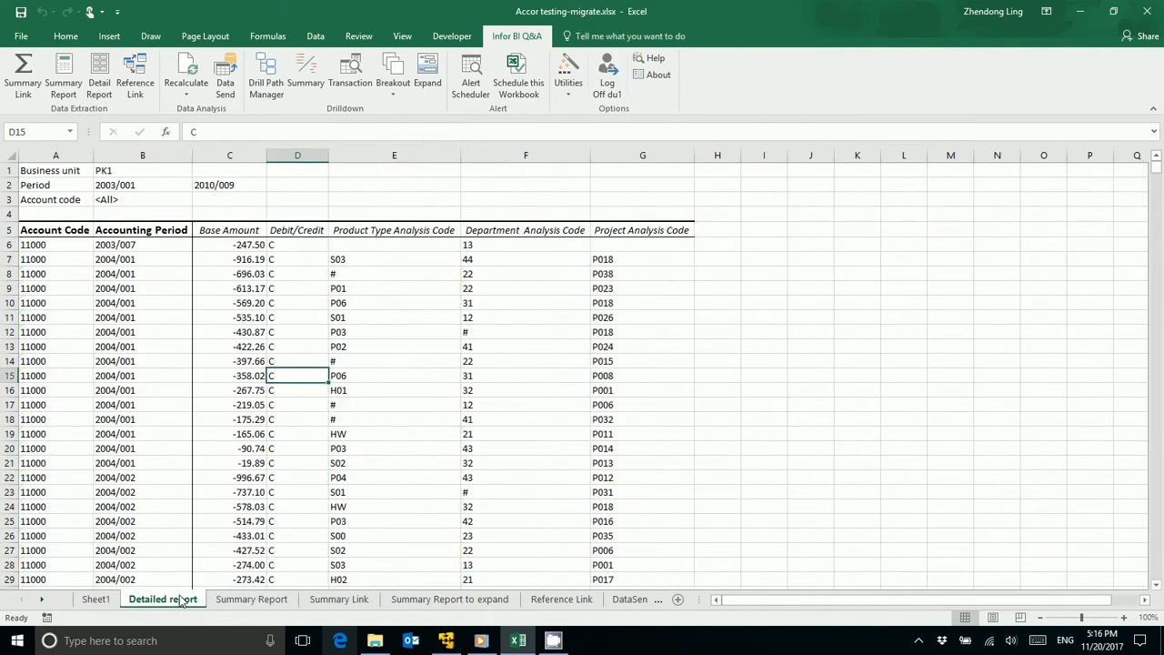
left_click(252, 599)
left_click(339, 600)
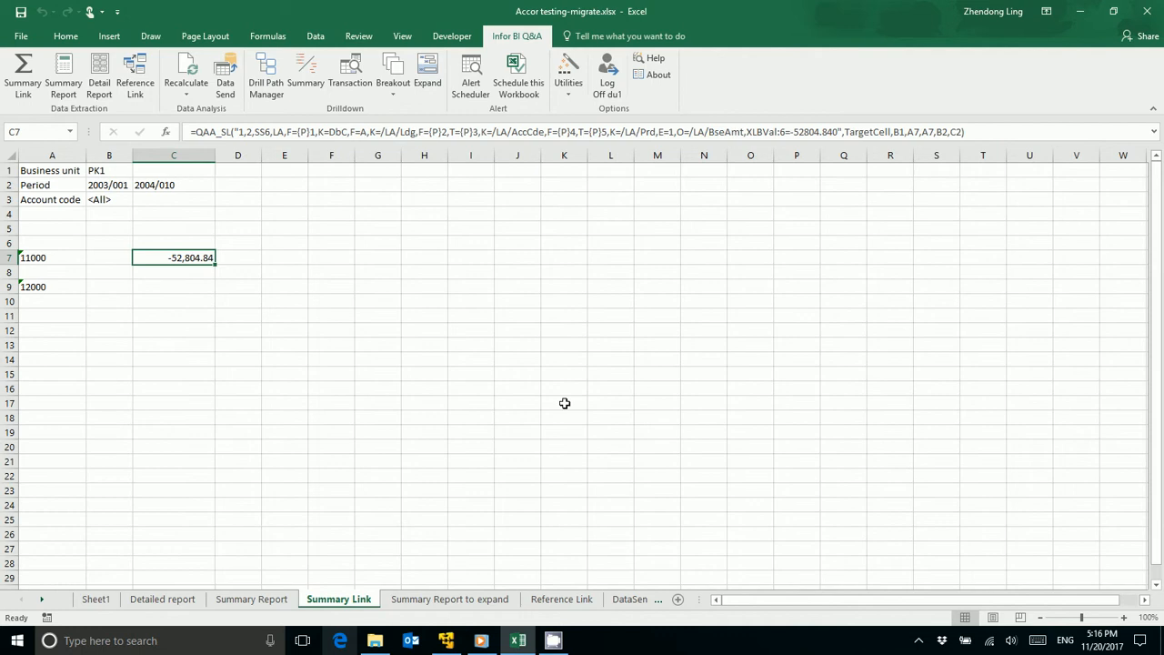
Step: Break out the account 11000 amount in C7 by Accounting Period and approve creating the result sheets
left_click(182, 318)
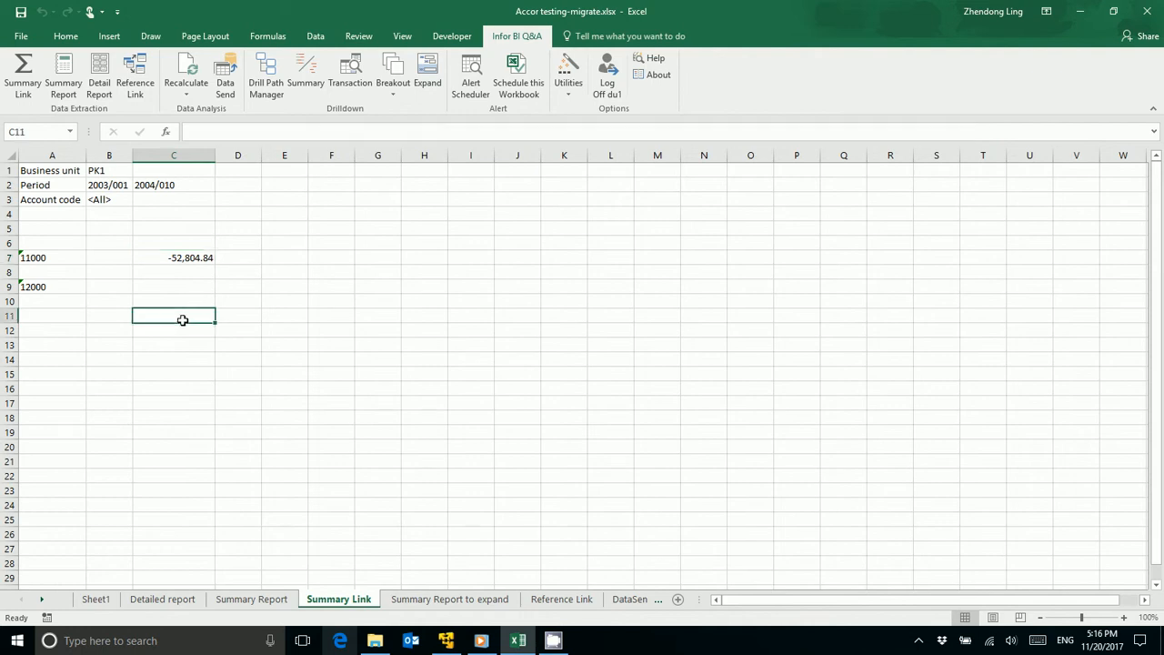
left_click(176, 261)
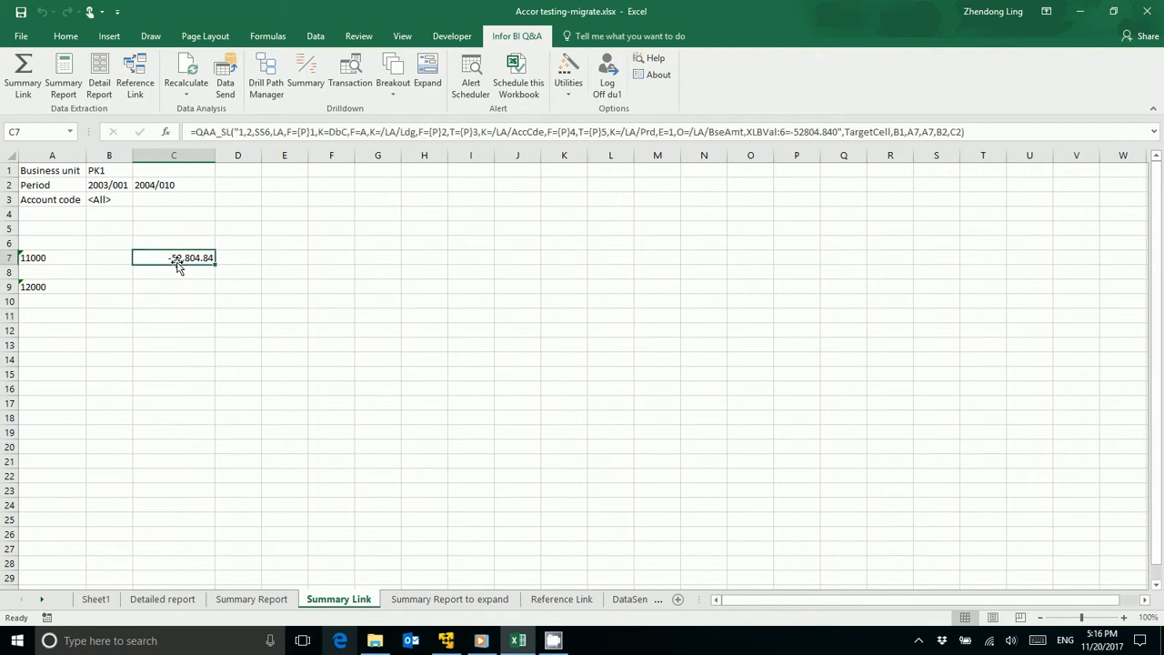
left_click(396, 93)
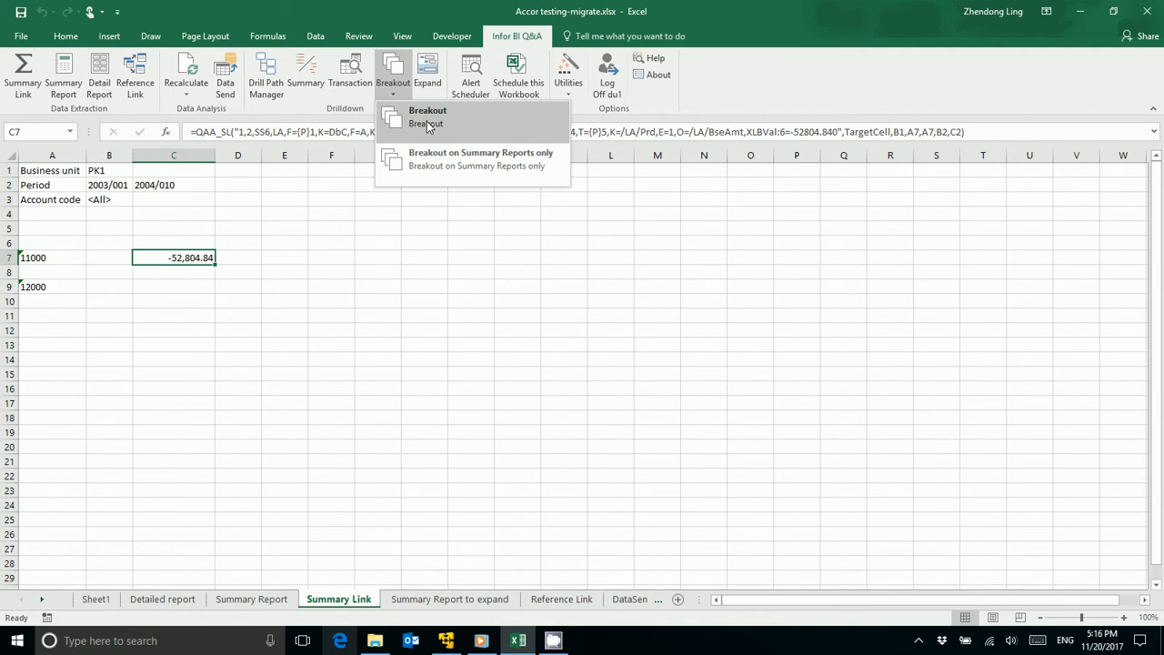
left_click(427, 121)
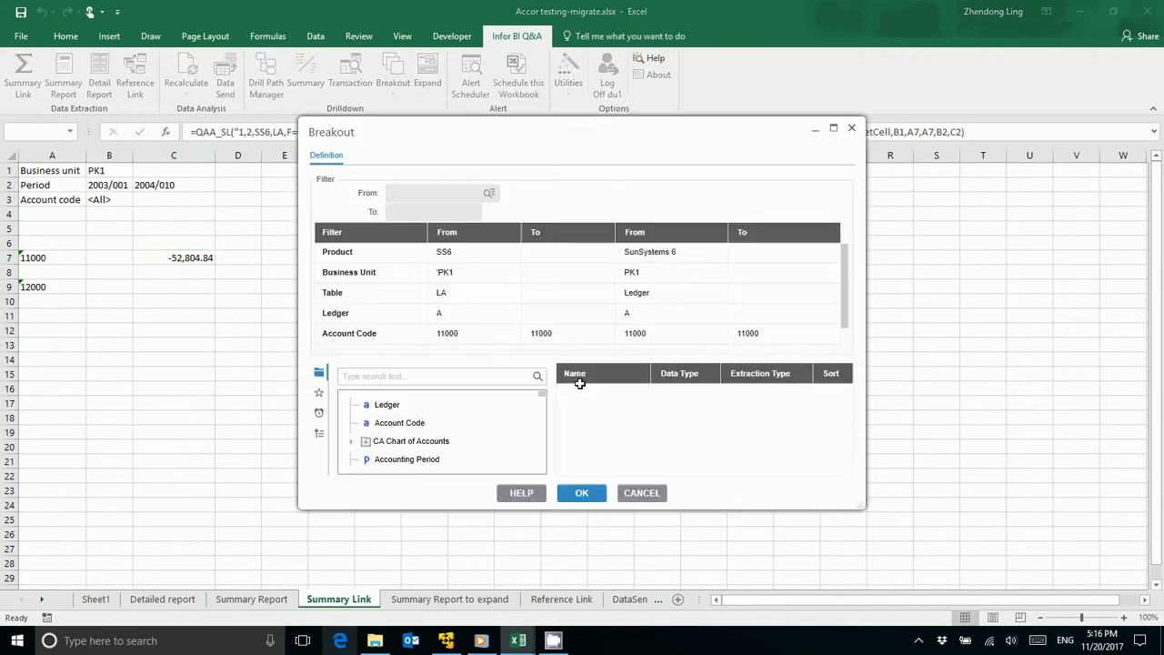
double_click(431, 462)
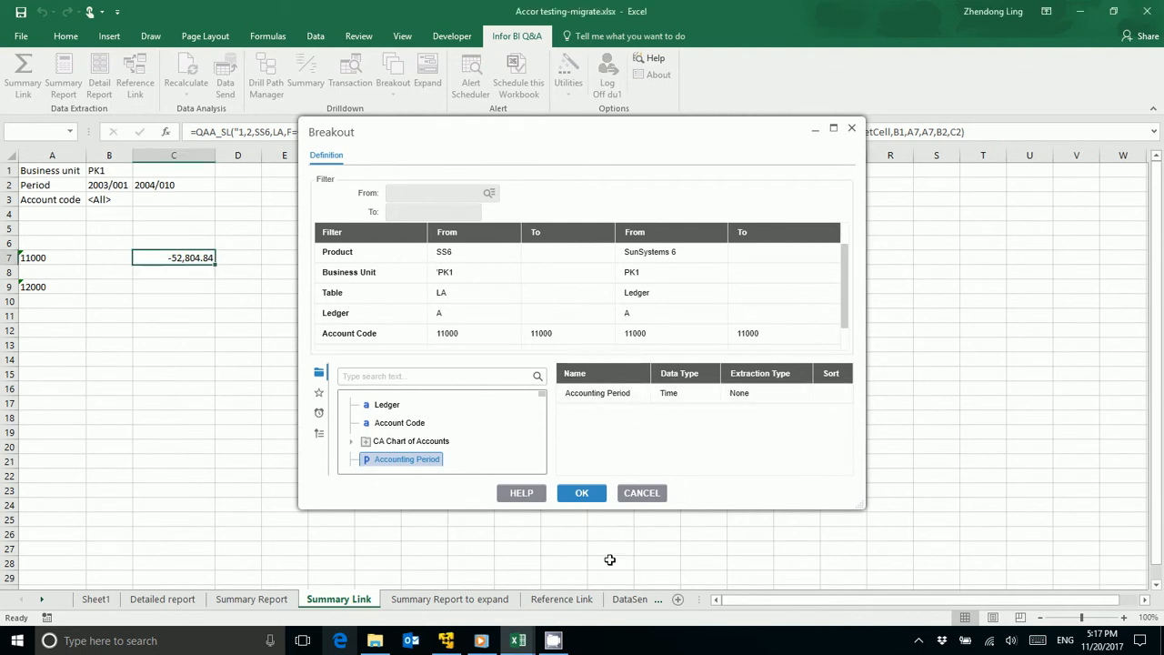
left_click(578, 494)
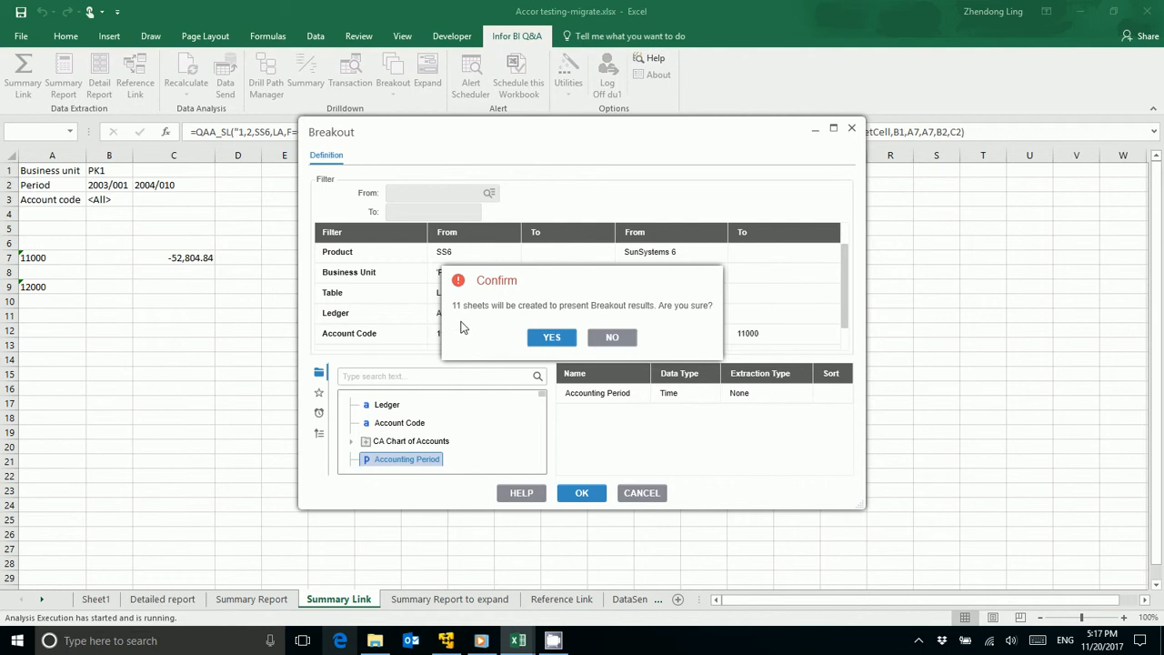
left_click(536, 337)
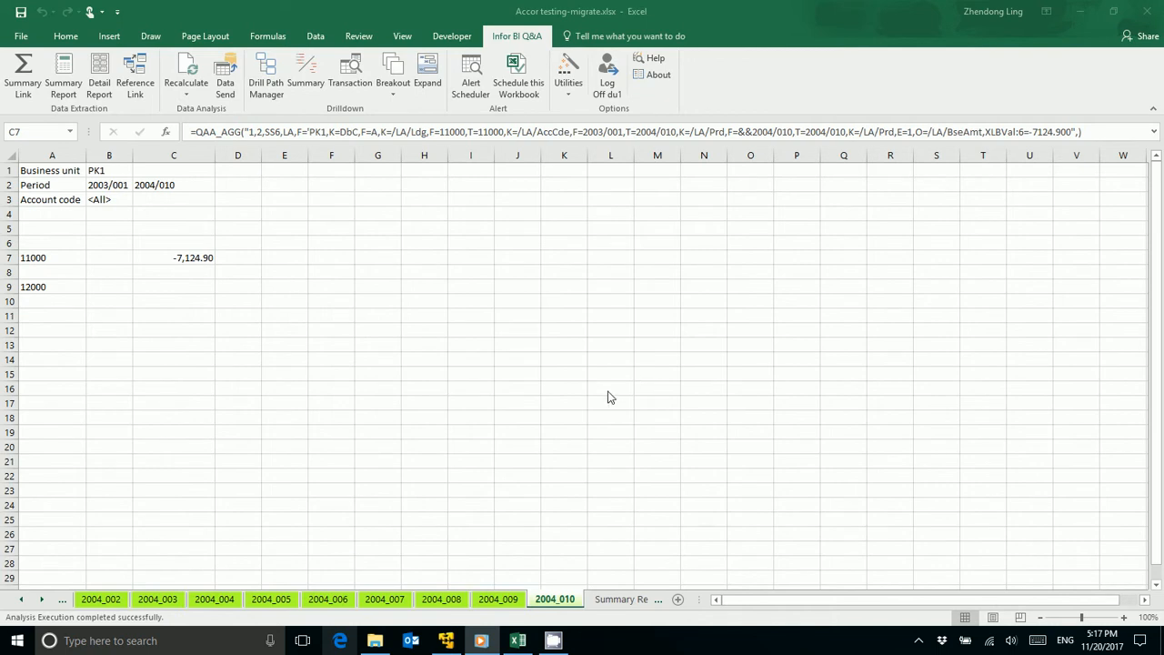
Step: Review the C7 amounts on the accounting period breakout sheets from 2004_009 back to 2004_003
left_click(502, 602)
left_click(424, 602)
left_click(328, 598)
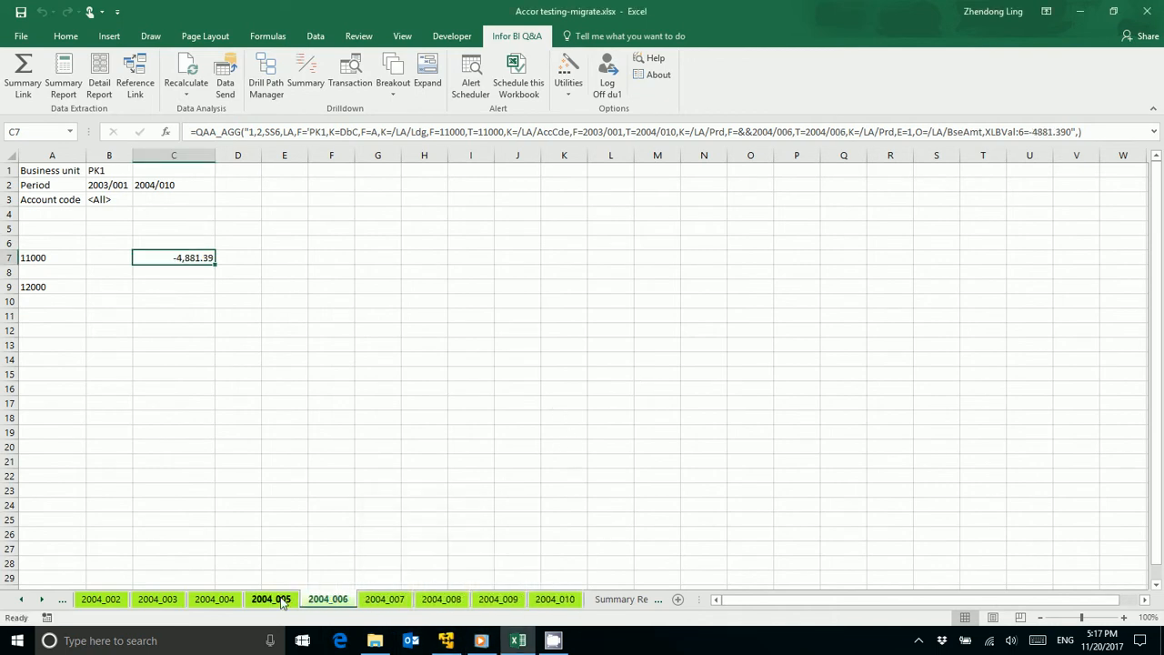
left_click(271, 598)
left_click(215, 598)
left_click(159, 598)
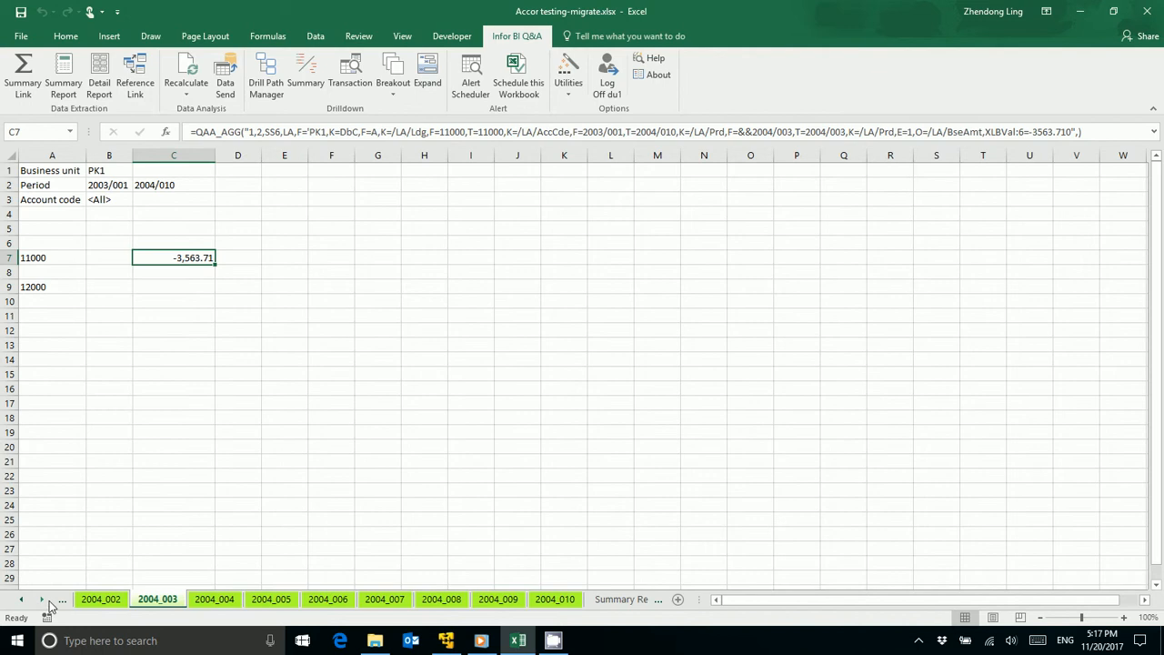
Step: Compare the breakout with the original amount on the Summary Link sheet and the period rows on the Summary Report sheet
left_click(19, 601)
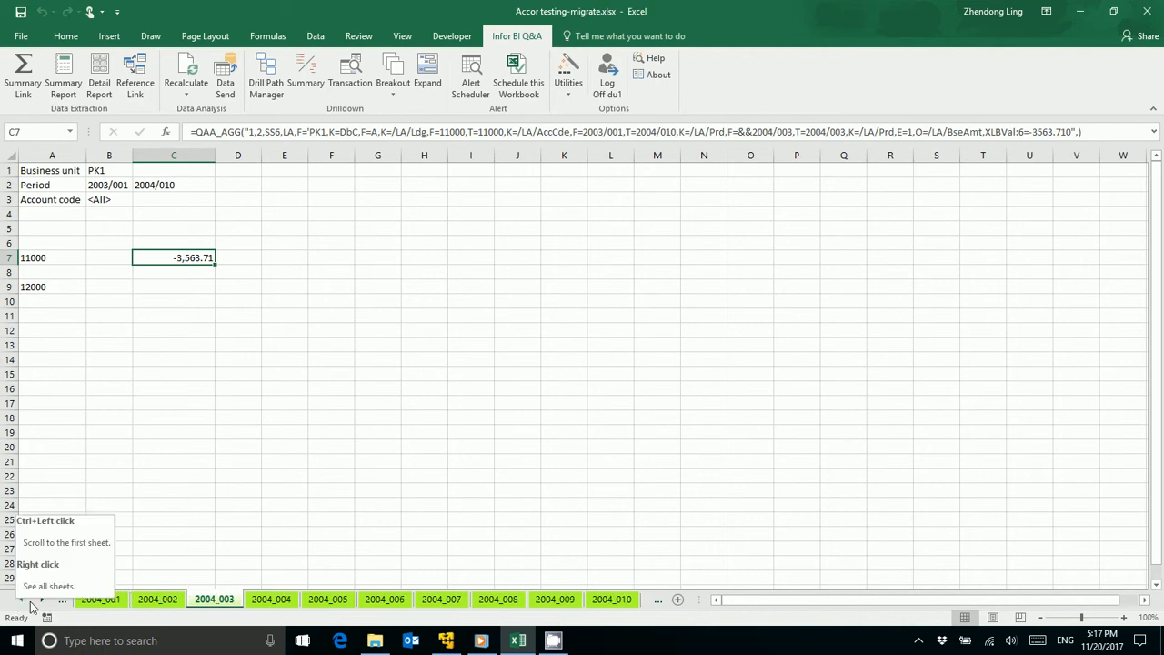
left_click(19, 601)
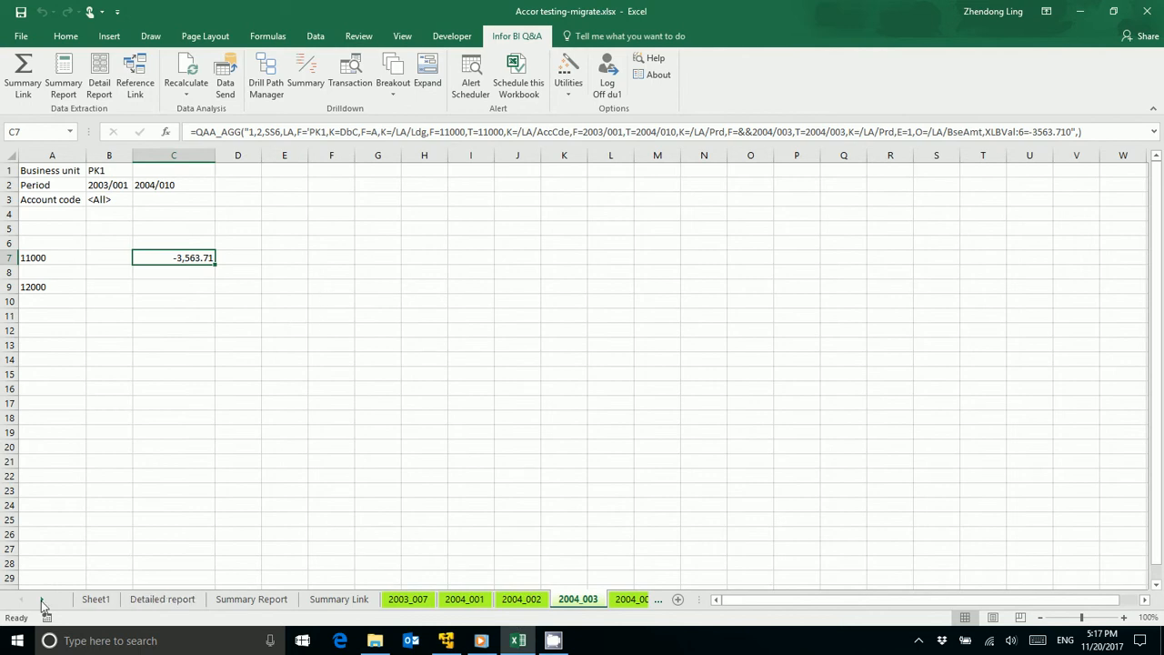
left_click(366, 602)
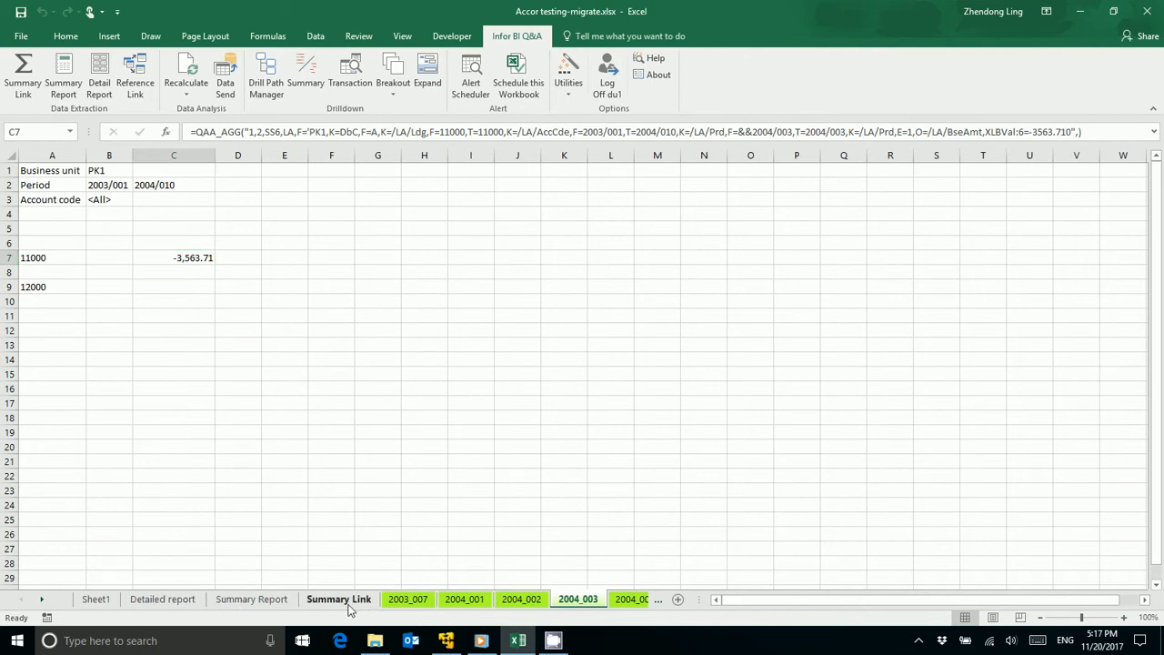
left_click(260, 603)
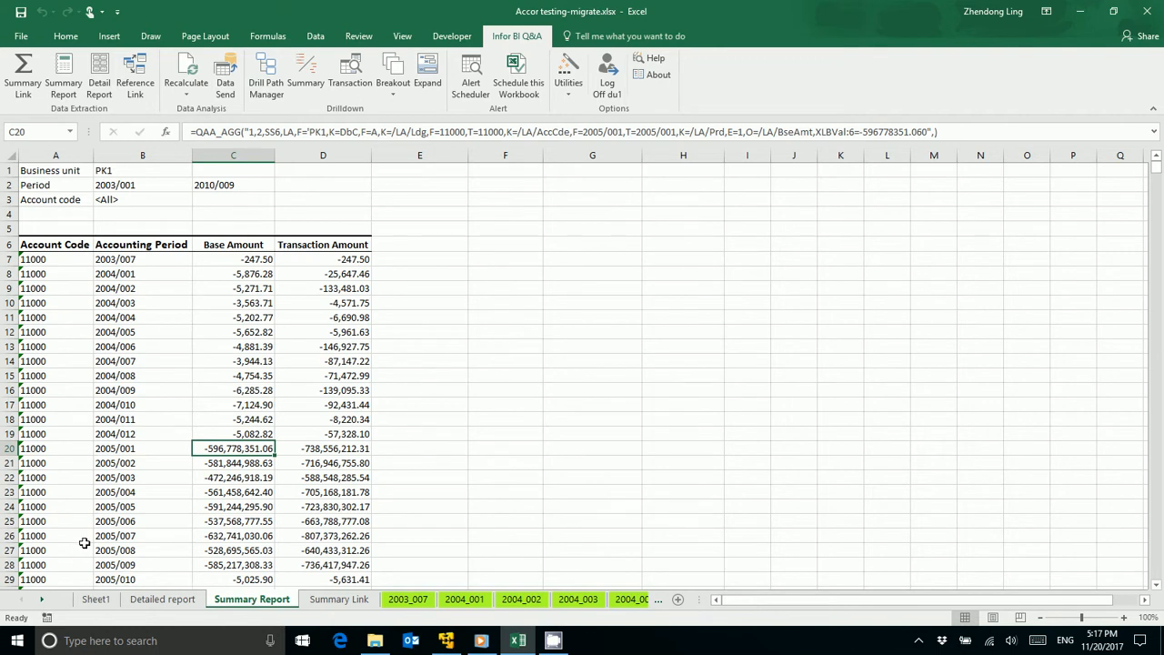
Step: Switch to the Summary Report to expand sheet
left_click(40, 600)
left_click(41, 600)
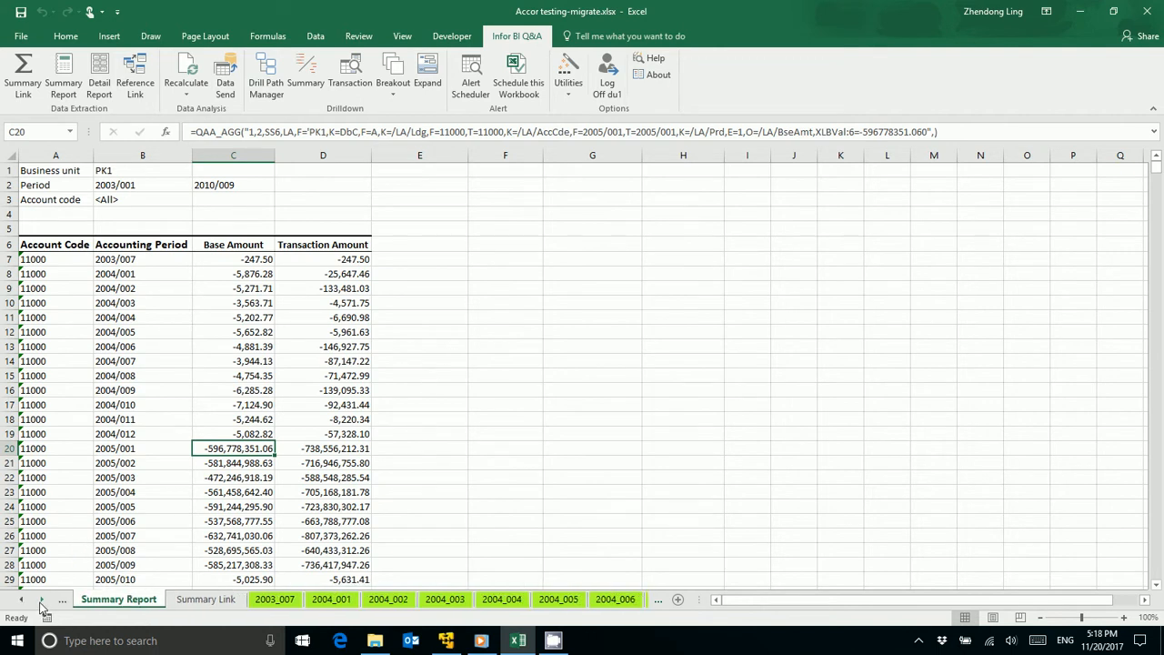
left_click(41, 600)
left_click(41, 600)
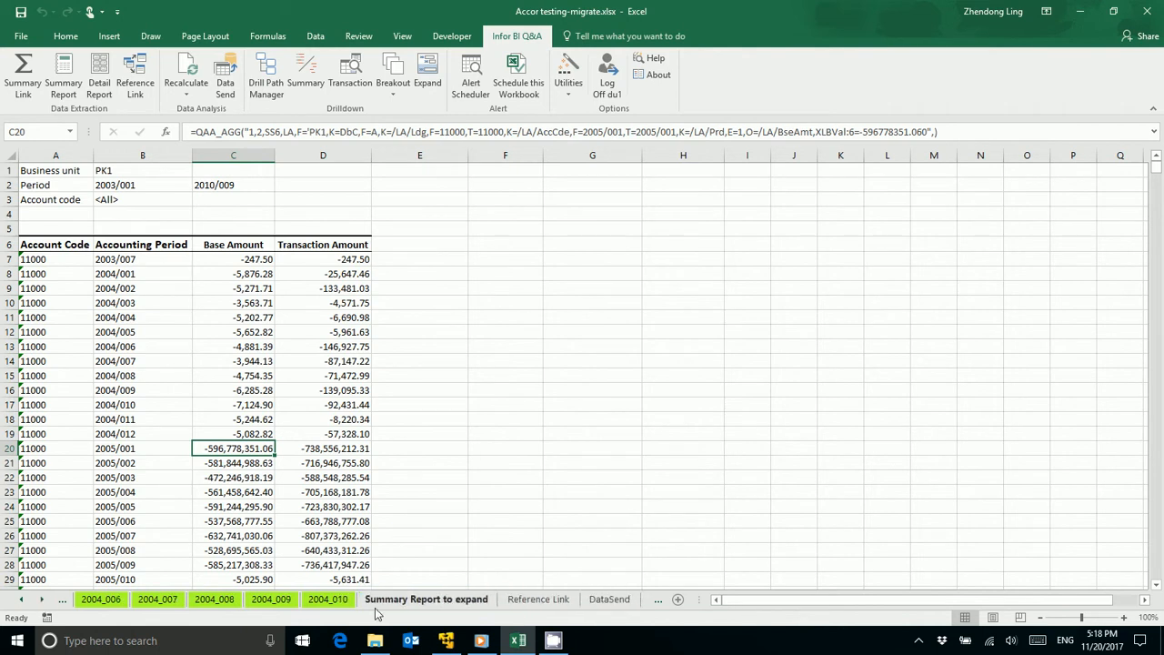
left_click(409, 603)
left_click(241, 335)
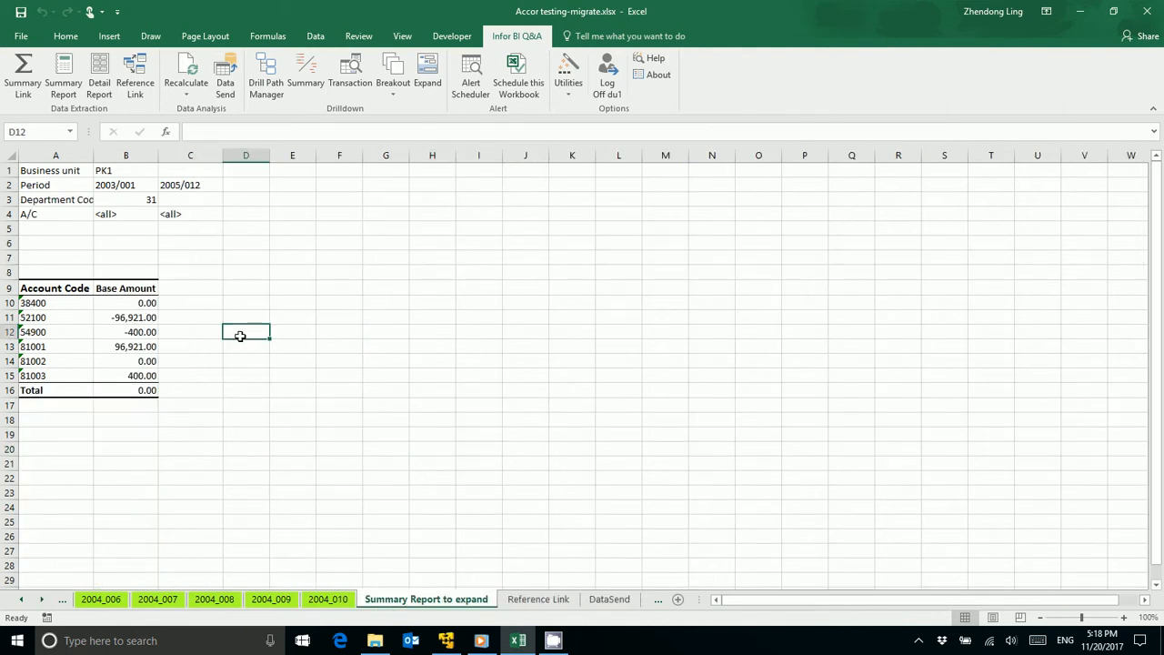
left_click(241, 355)
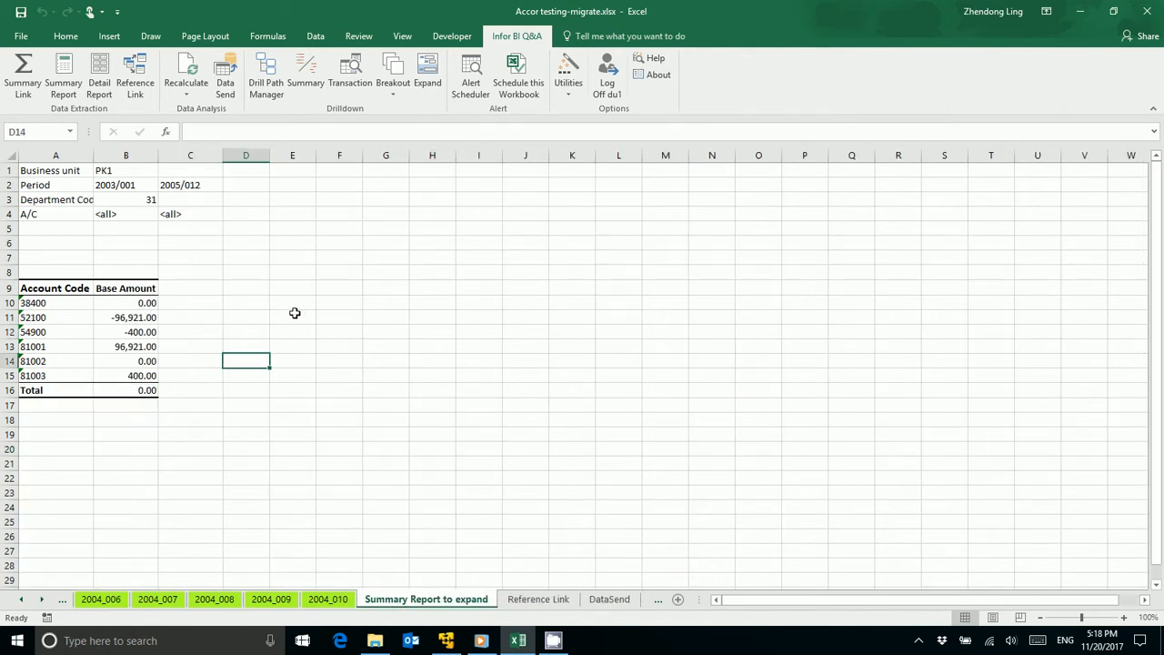
Step: Examine the account code and base amount rows in A10:B15 of the summary report
left_click_drag(49, 304, 128, 369)
left_click(244, 361)
left_click_drag(56, 303, 156, 304)
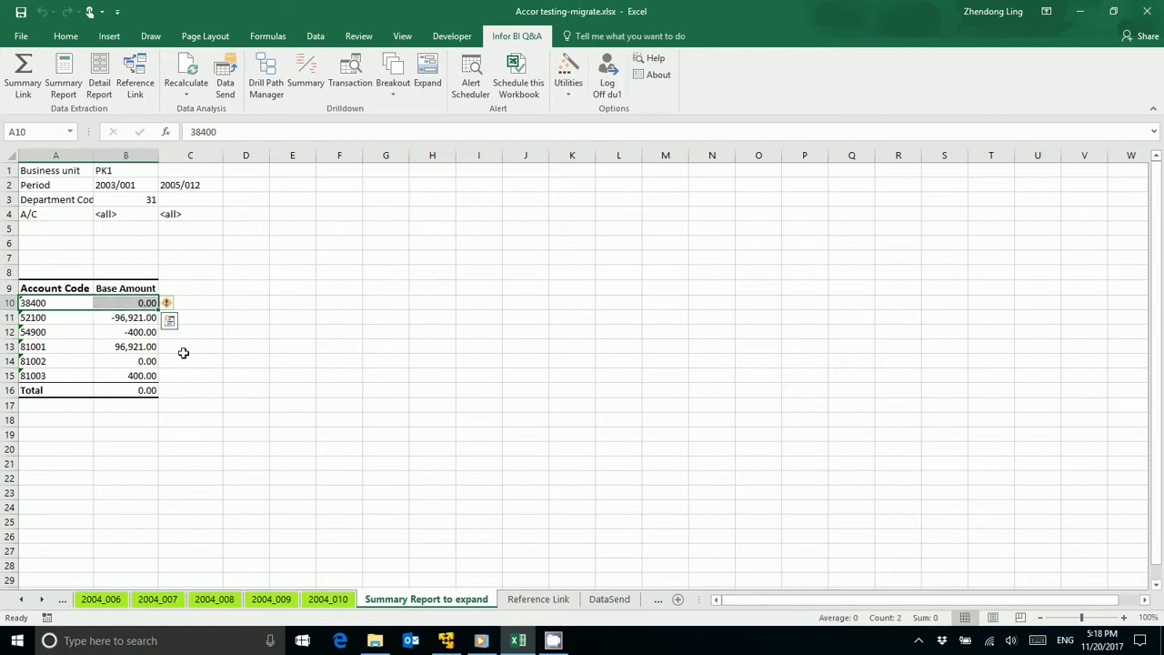
left_click(218, 405)
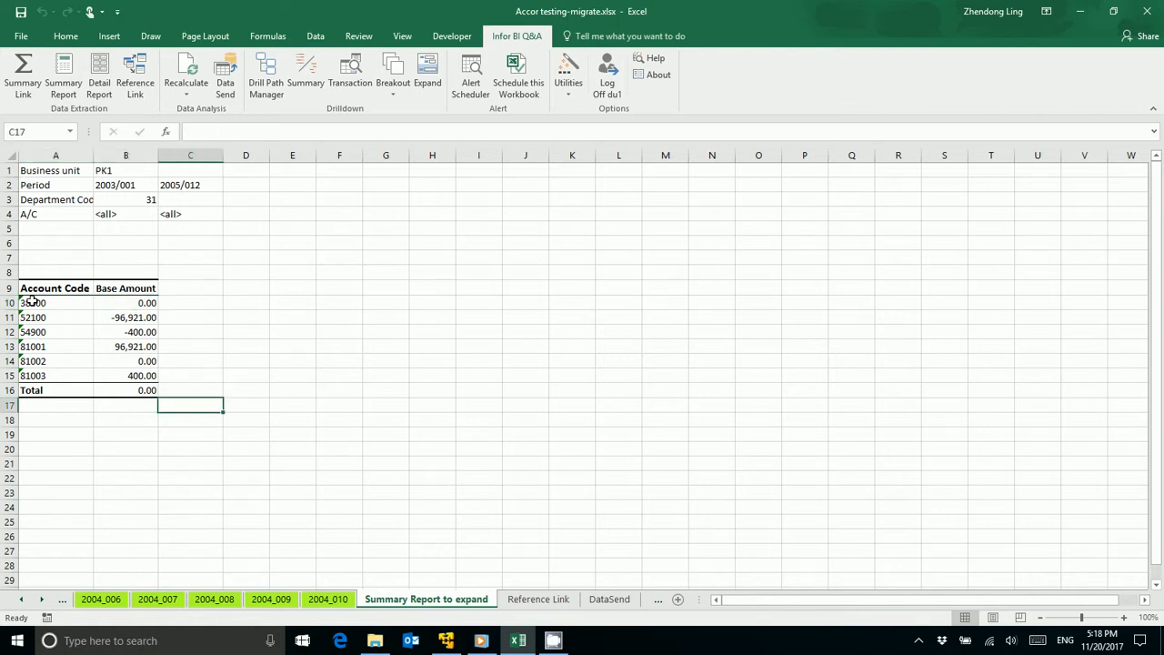
left_click_drag(31, 302, 155, 376)
left_click(246, 347)
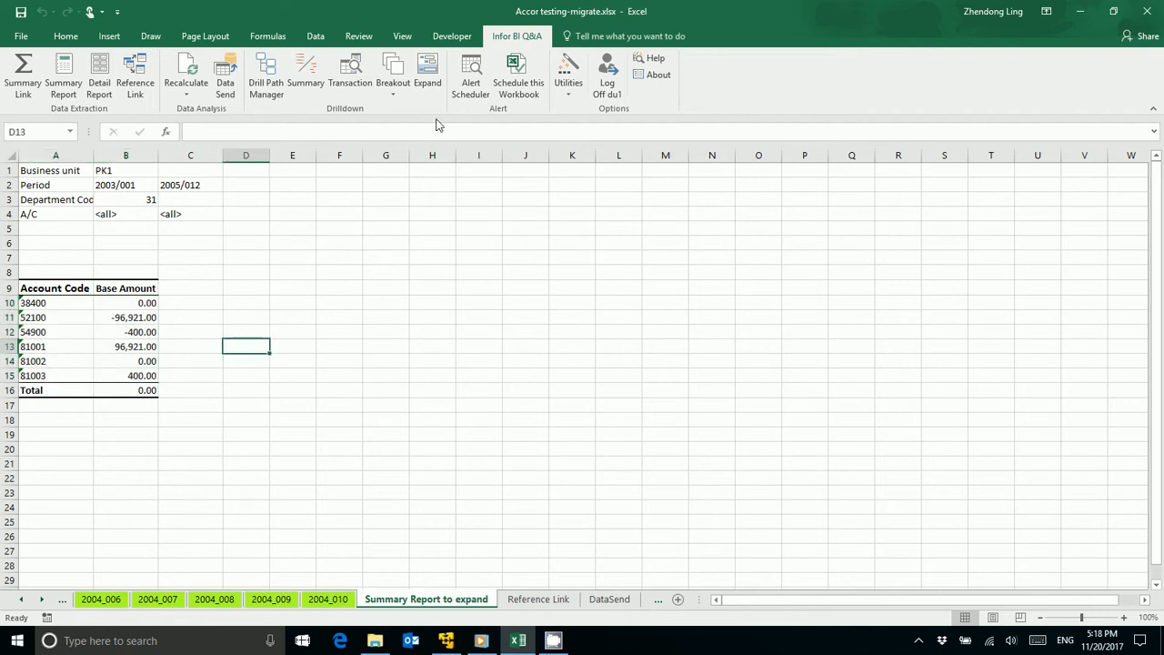
Step: Start the Expand drilldown on the account rows A10:B15 and review its filter definition
left_click(142, 315)
left_click_drag(47, 304, 149, 376)
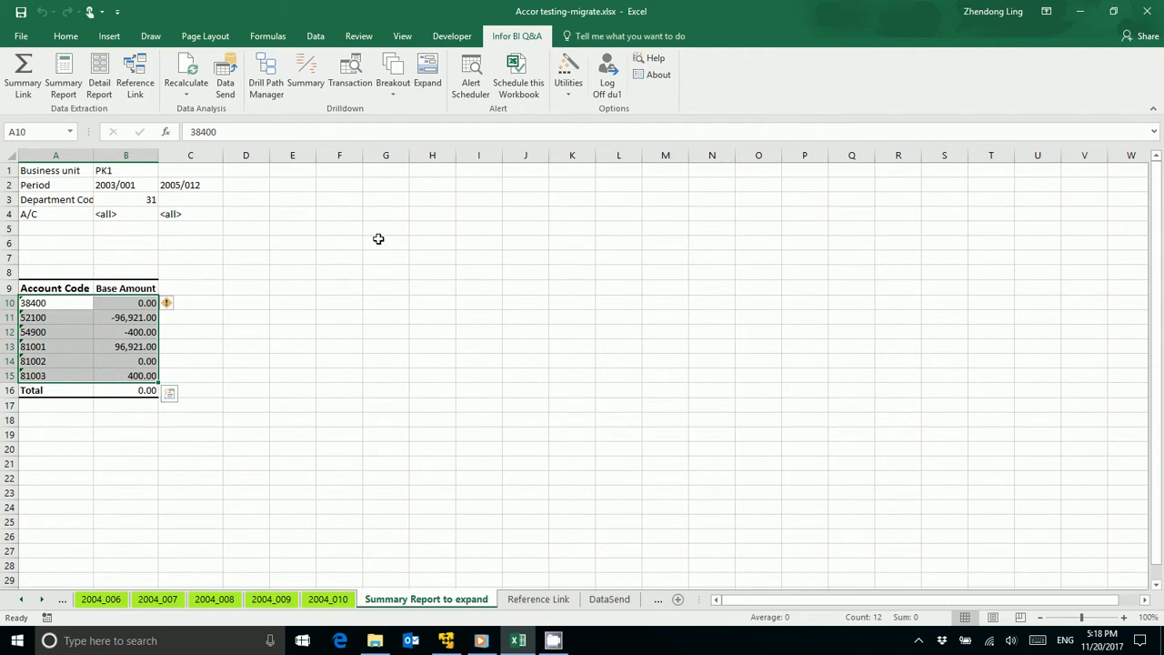
left_click(436, 87)
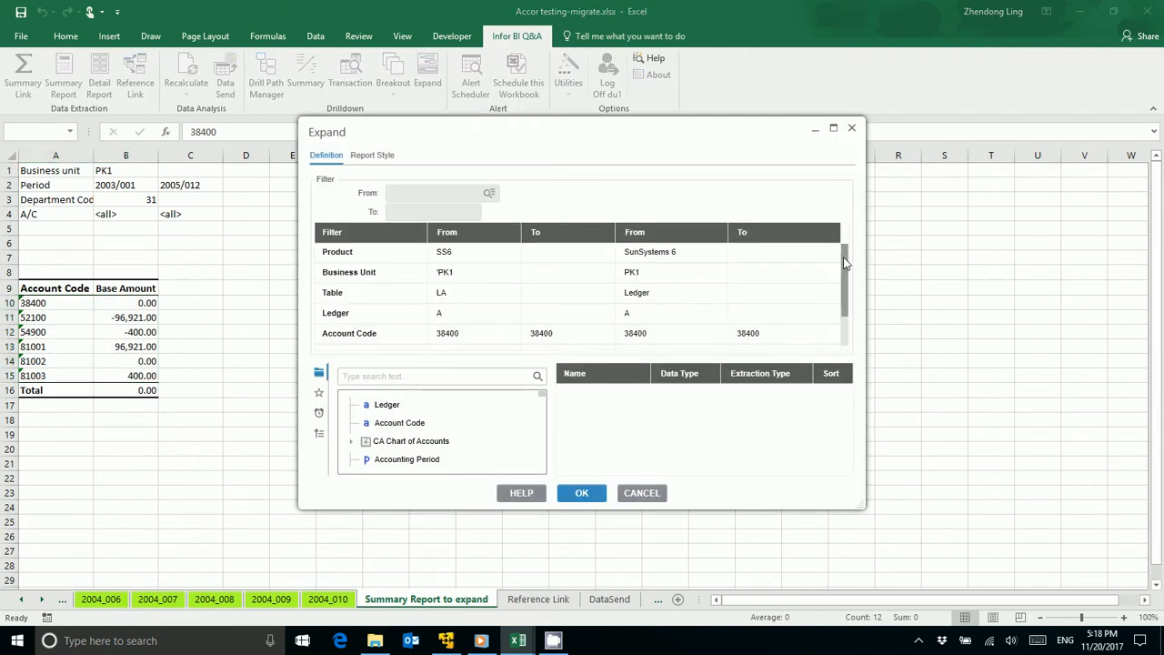
scroll(848, 273, "down", 2)
scroll(852, 300, "up", 2)
scroll(852, 301, "down", 2)
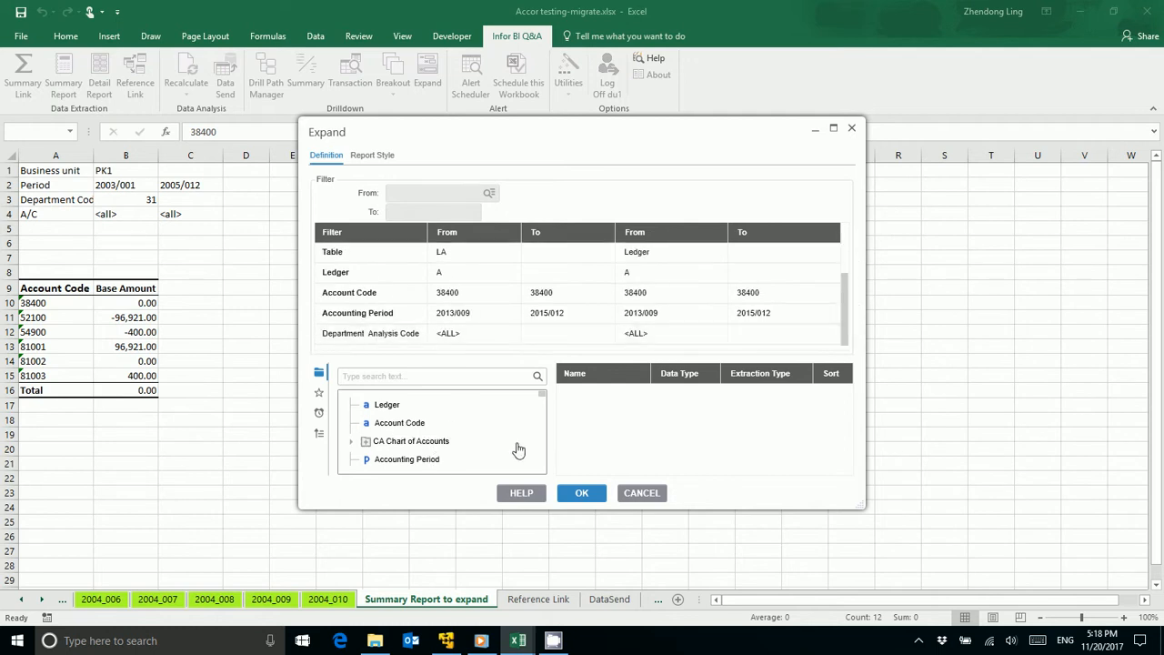
Step: Add Account Code and Accounting Period as output fields of the Expand definition
double_click(389, 424)
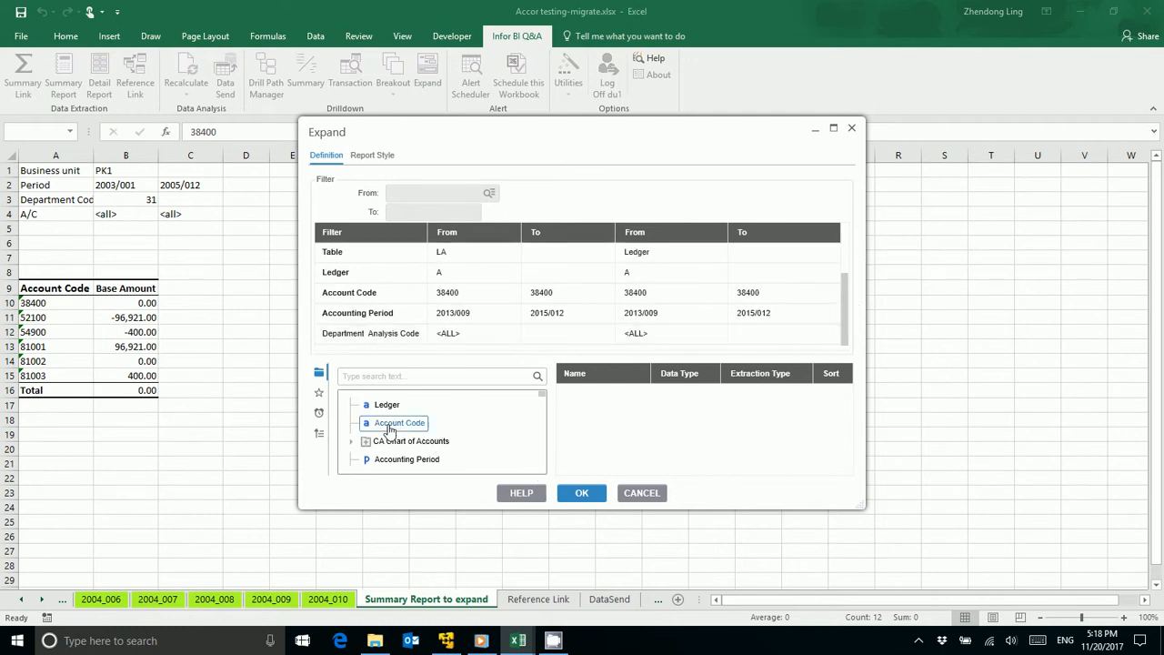
scroll(540, 474, "down", 3)
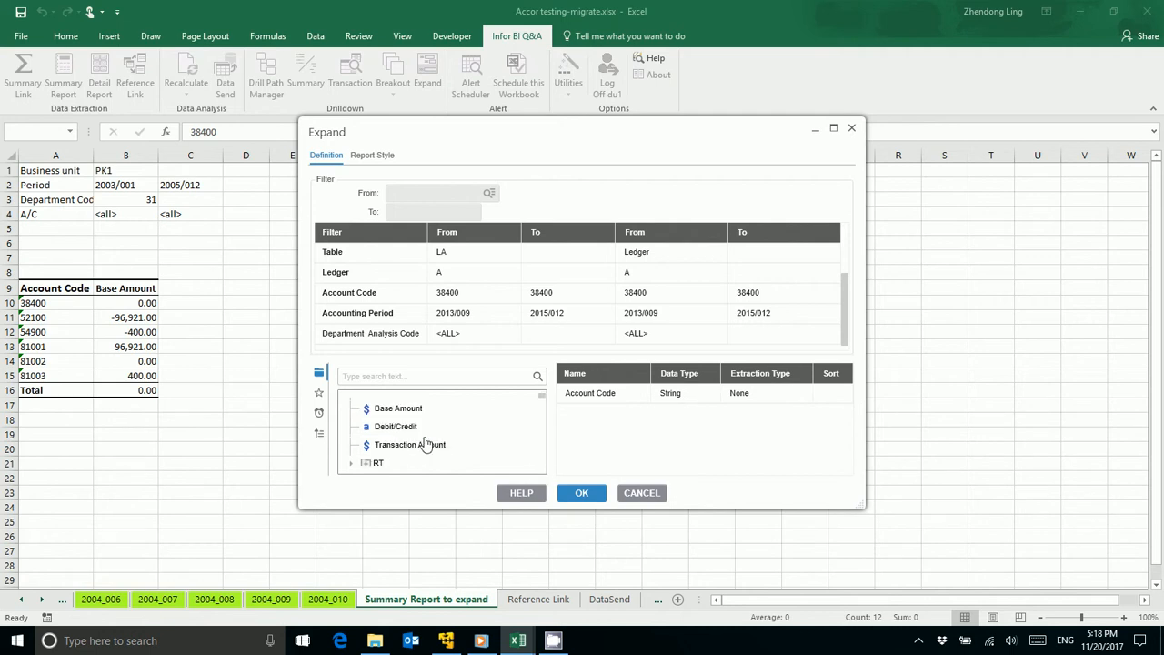
scroll(544, 401, "up", 2)
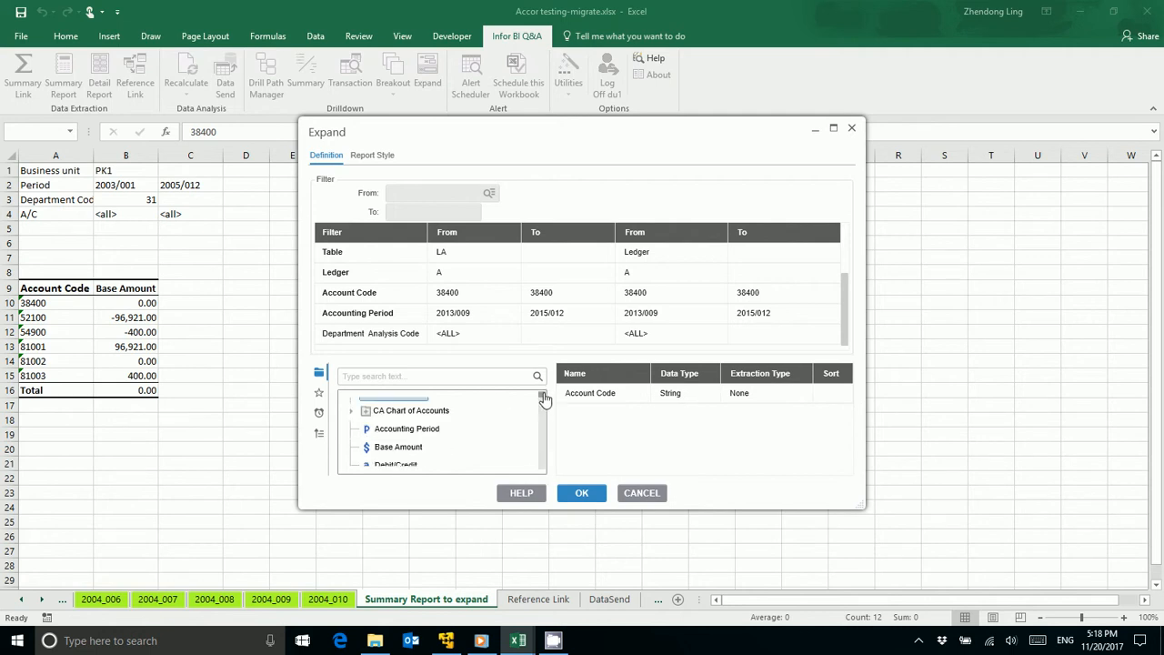
double_click(405, 432)
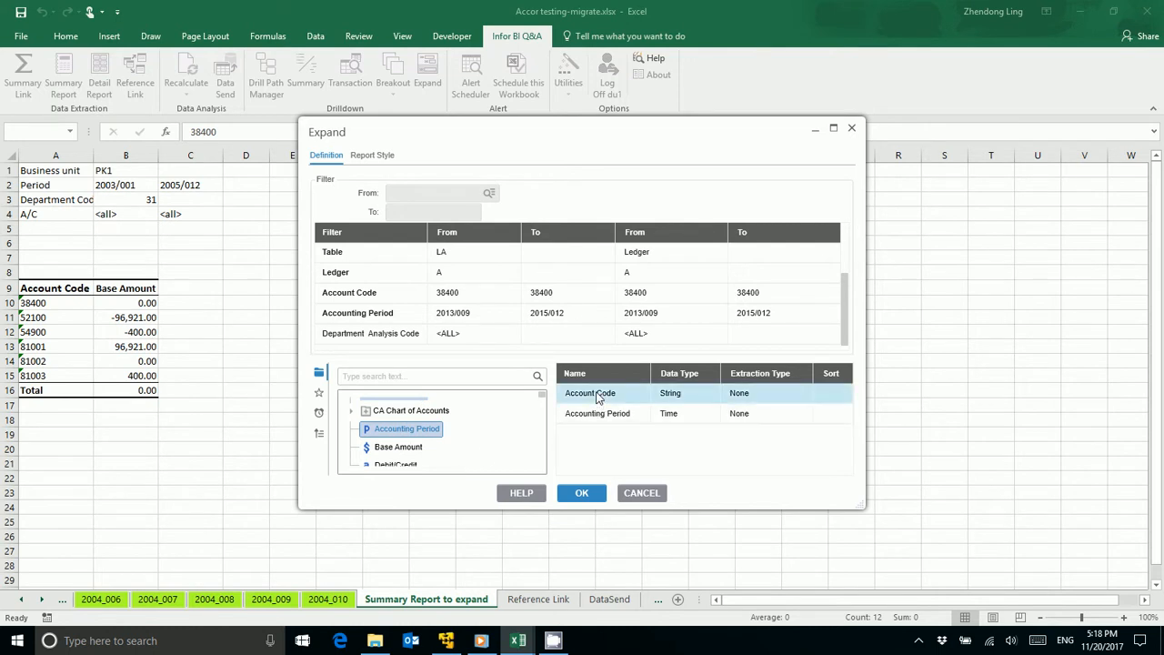
Step: Add Transaction Date and Transaction Reference to the Expand output fields
scroll(474, 434, "down", 1)
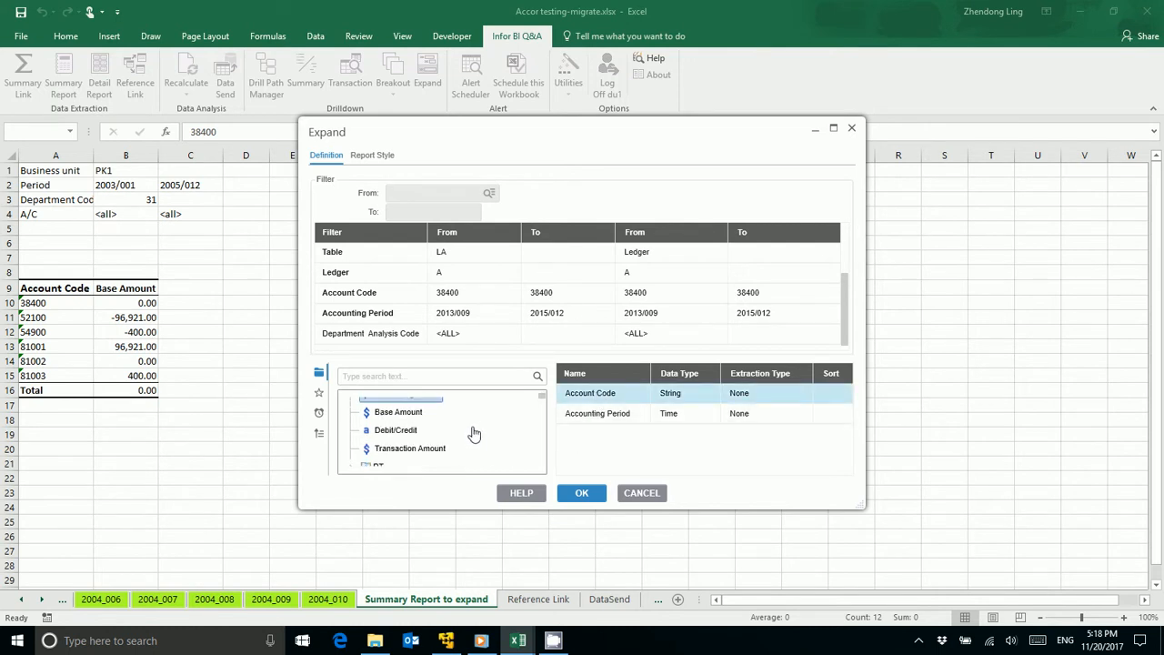
scroll(432, 450, "down", 1)
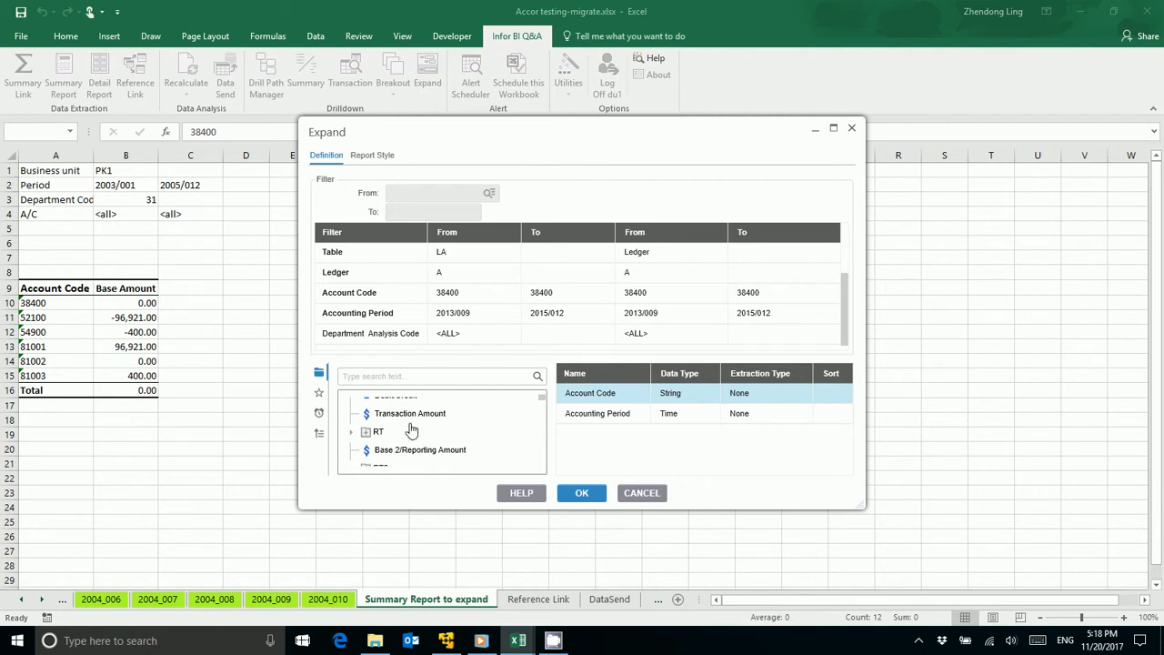
scroll(411, 430, "down", 4)
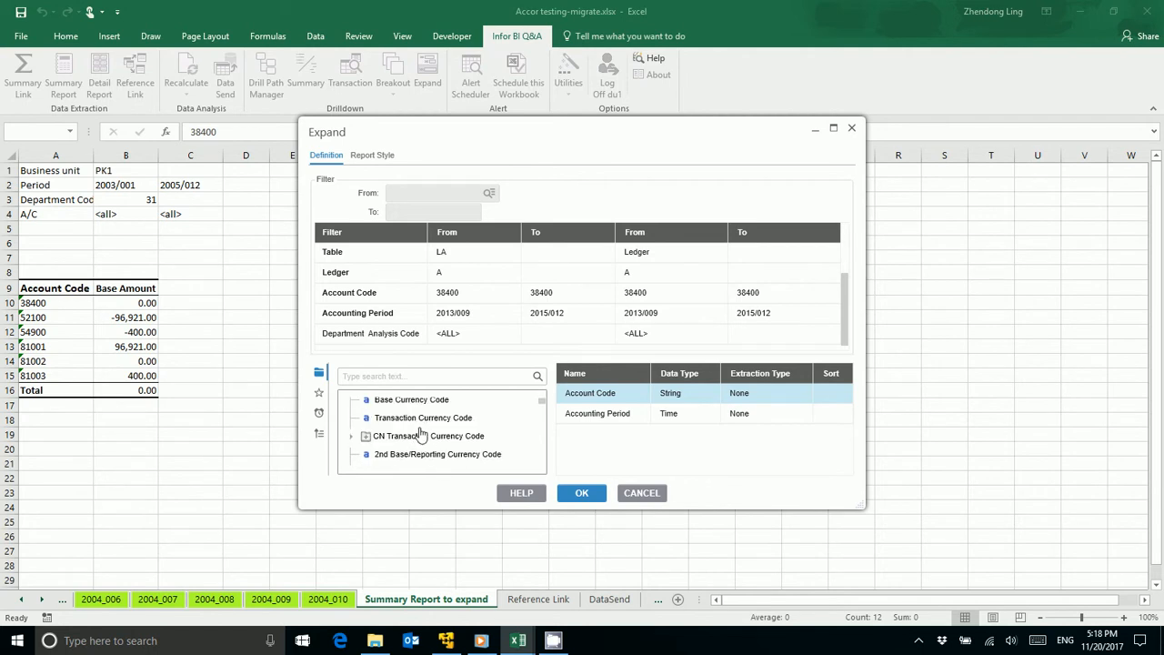
scroll(420, 435, "down", 2)
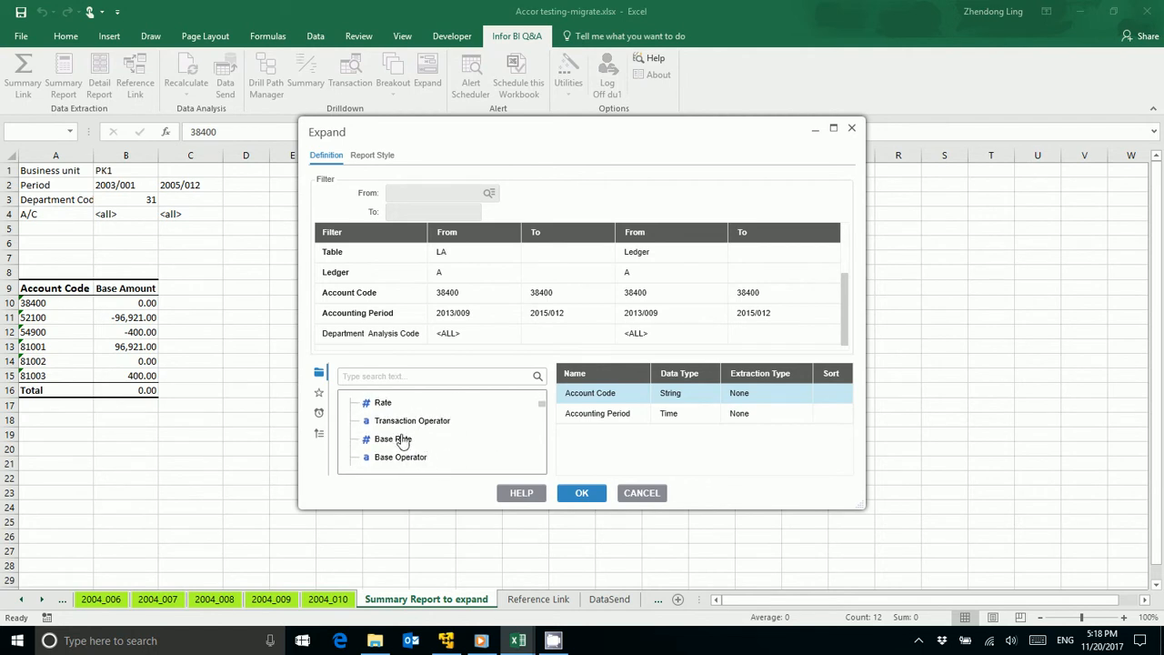
scroll(405, 442, "down", 3)
scroll(433, 468, "up", 1)
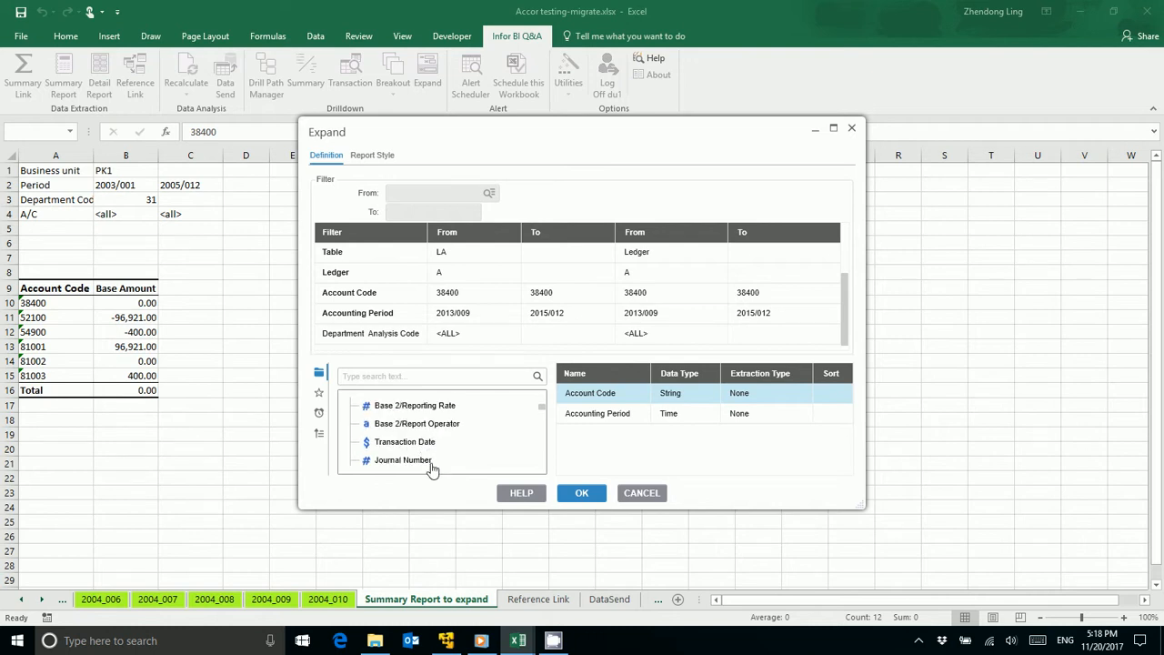
double_click(426, 443)
scroll(424, 445, "down", 1)
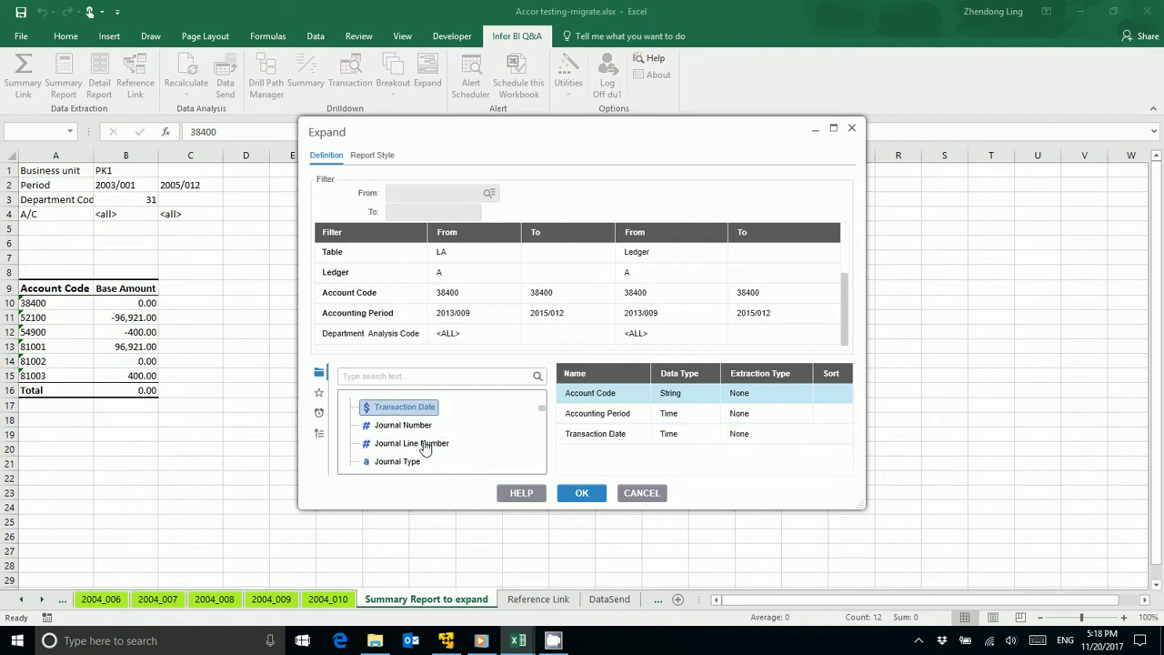
scroll(425, 443, "down", 1)
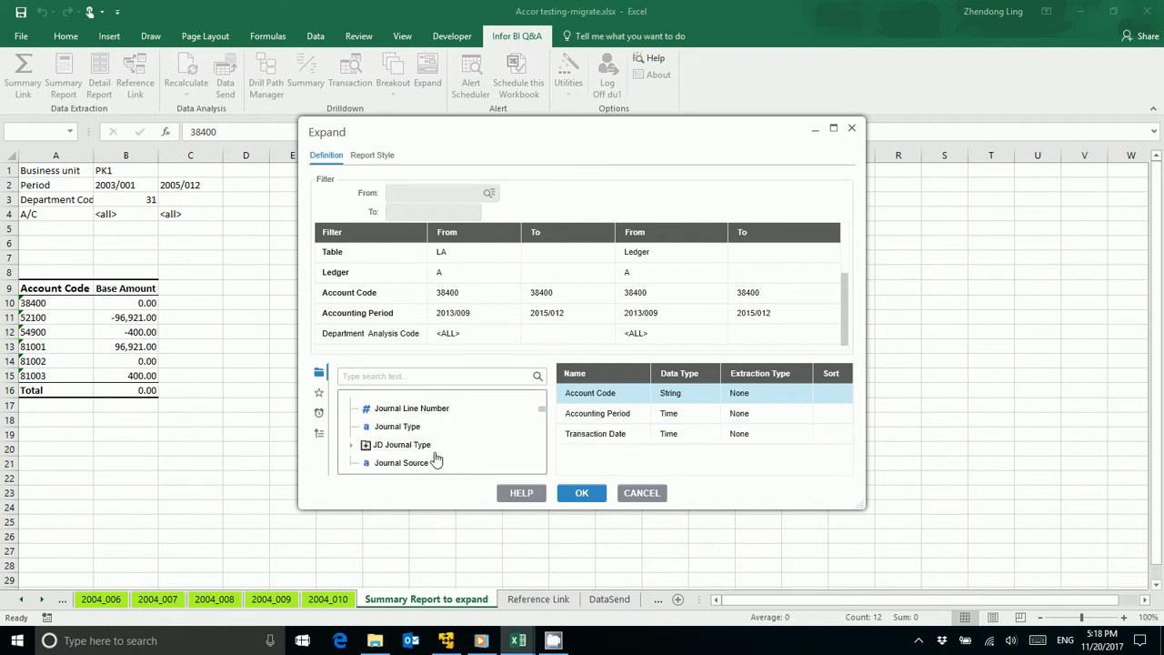
scroll(435, 459, "down", 1)
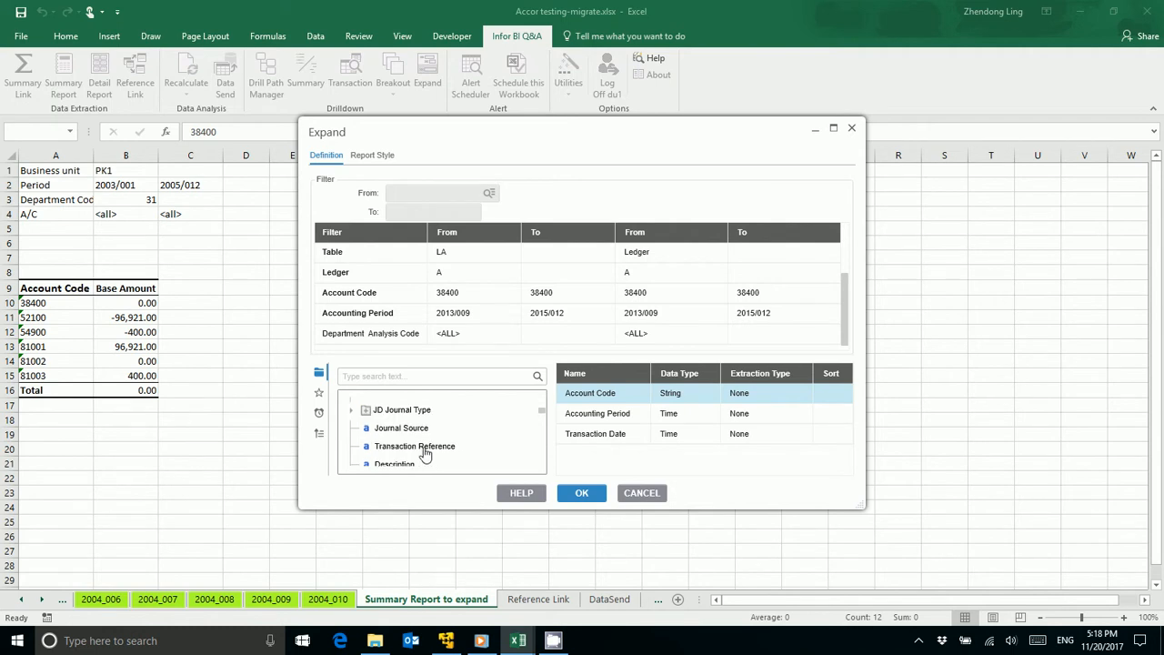
double_click(429, 446)
Step: Add the Product Type, Department and Project Analysis Codes to the output fields and run the expansion
scroll(481, 452, "down", 10)
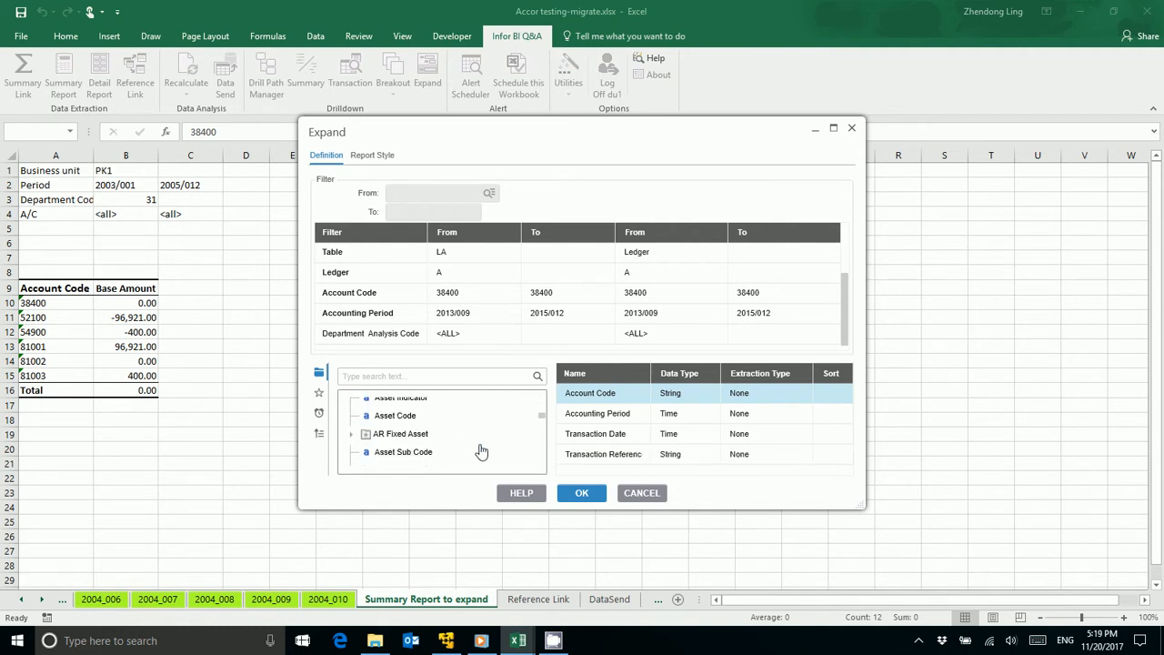
scroll(482, 452, "down", 3)
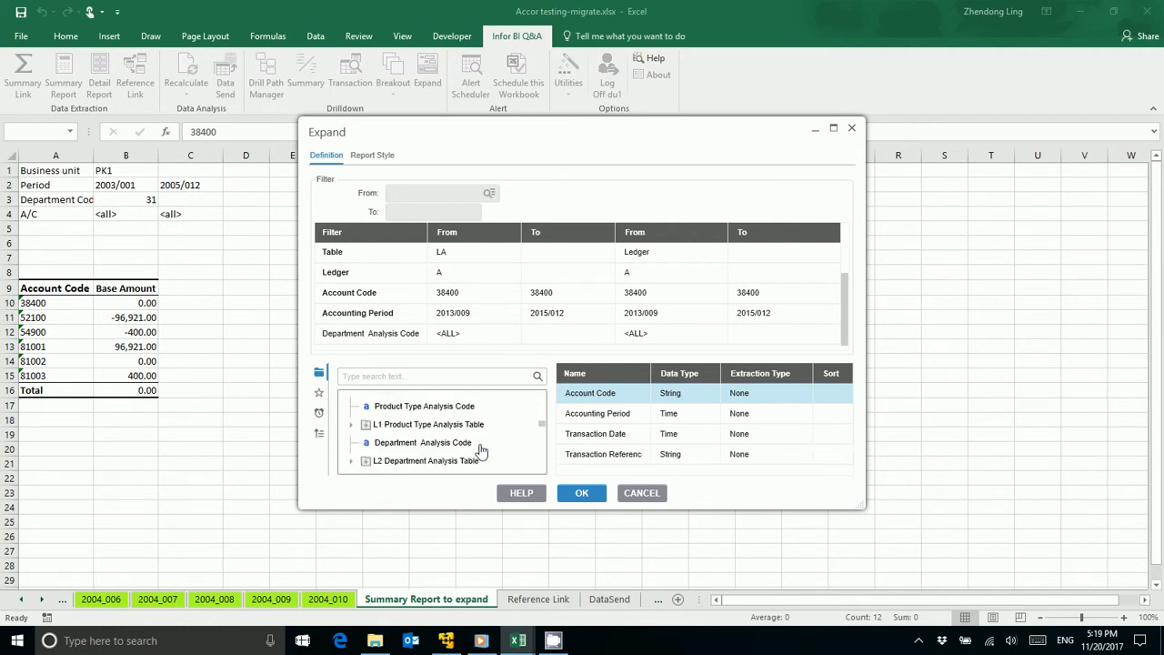
scroll(421, 455, "up", 1)
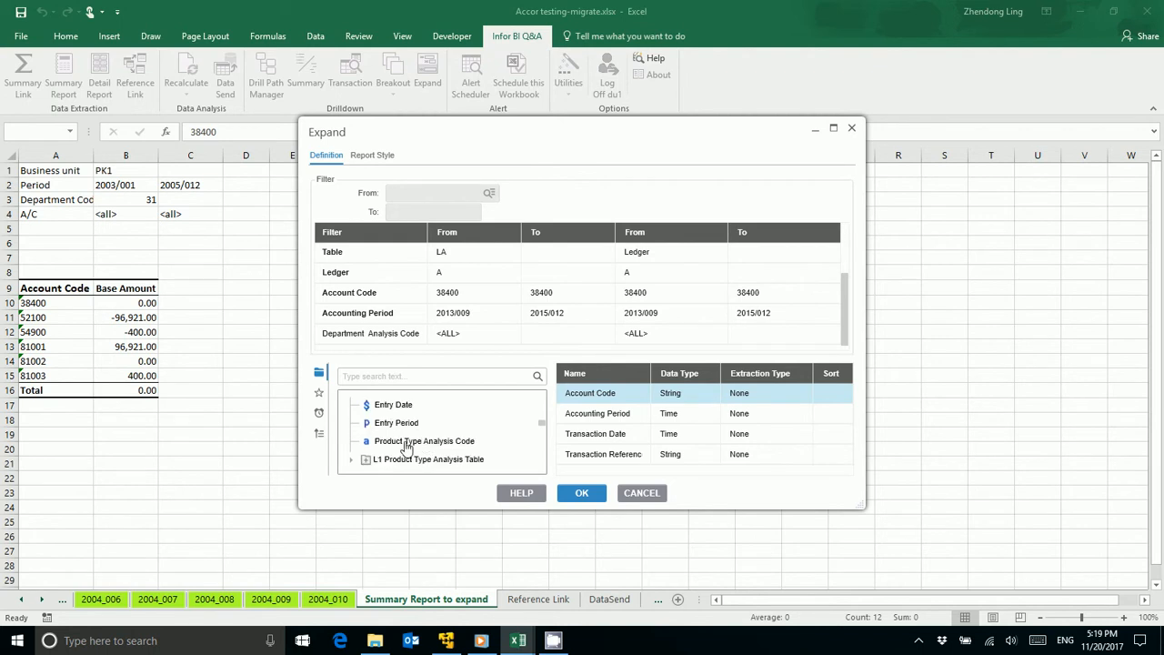
double_click(406, 441)
scroll(406, 446, "down", 1)
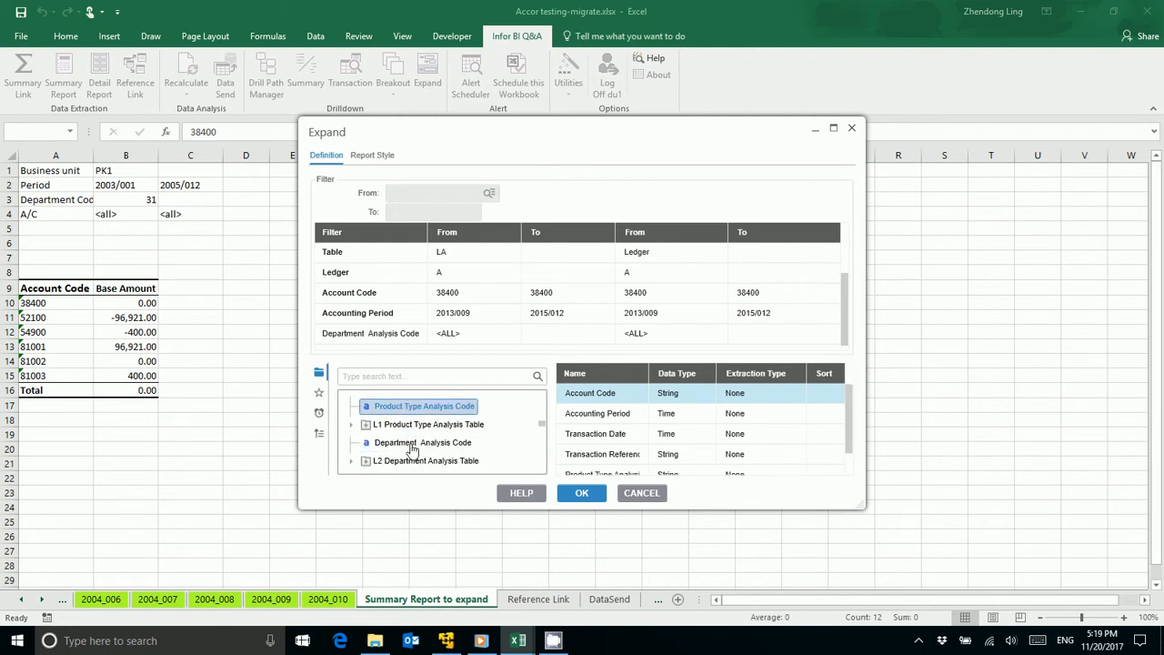
double_click(411, 443)
scroll(414, 448, "down", 1)
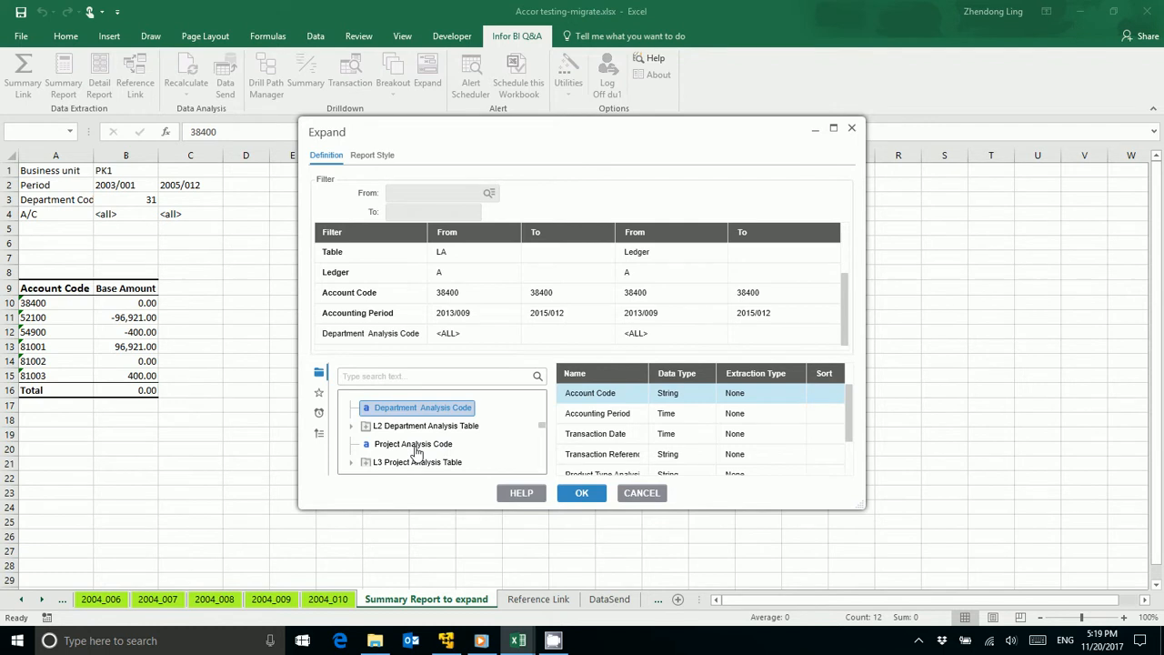
double_click(415, 447)
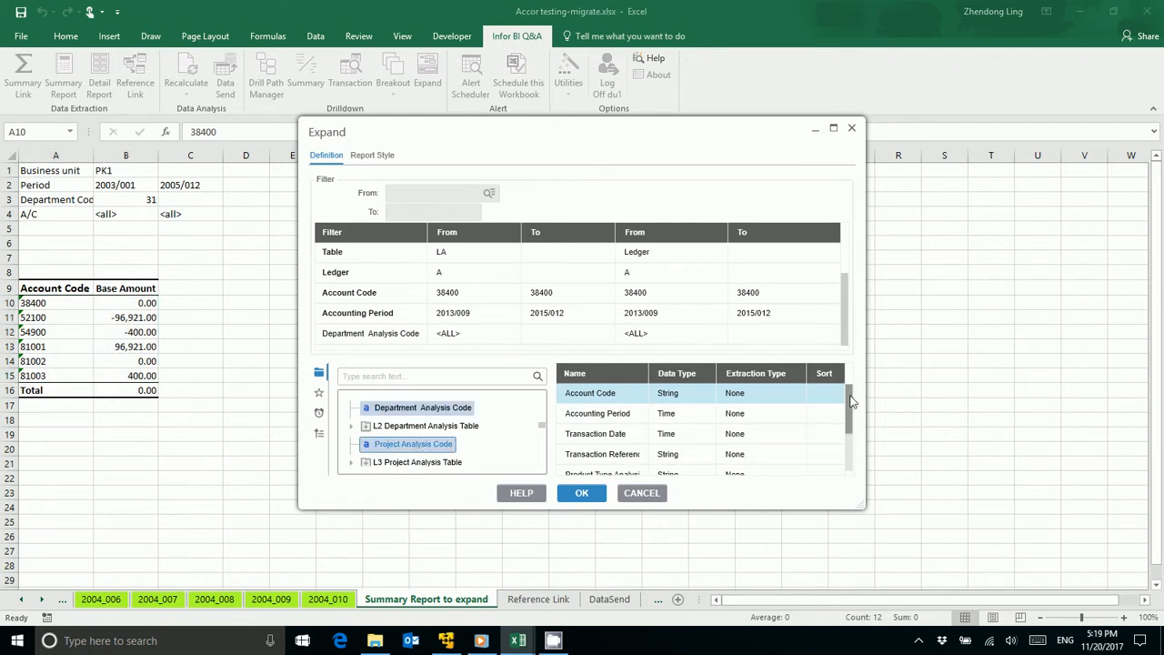
mouse_move(852, 401)
left_mouse_down()
mouse_move(849, 445)
mouse_move(848, 383)
left_mouse_up()
left_click(581, 494)
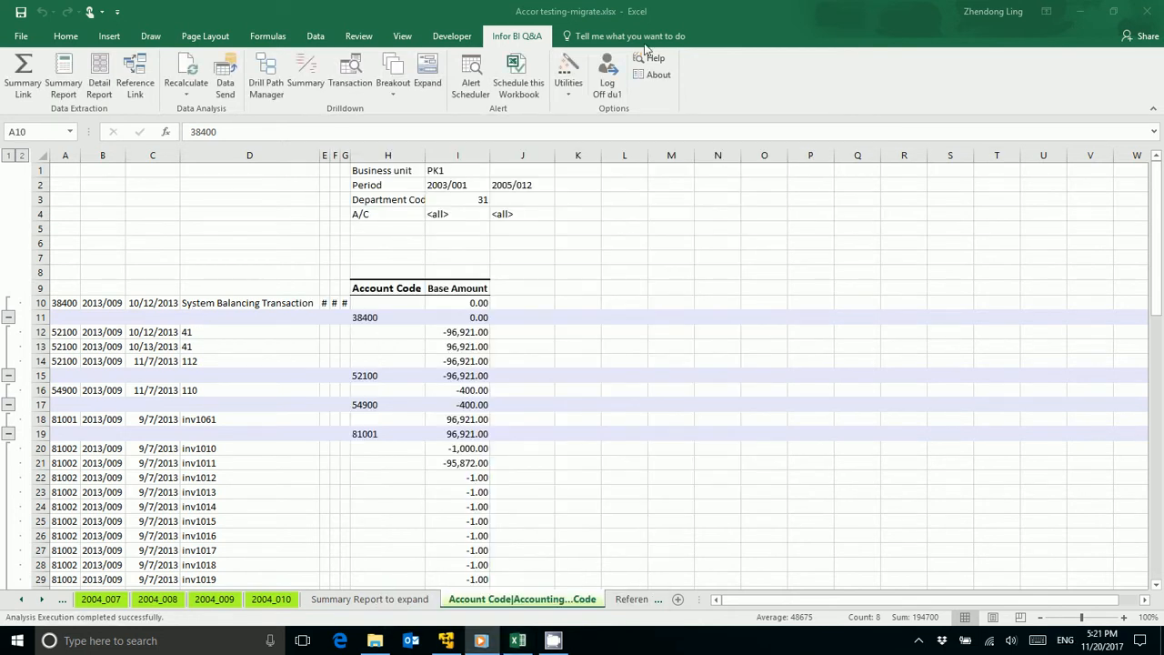
Step: Examine the account code, transaction date and transaction reference in row 10 of the expanded report
left_click(265, 306)
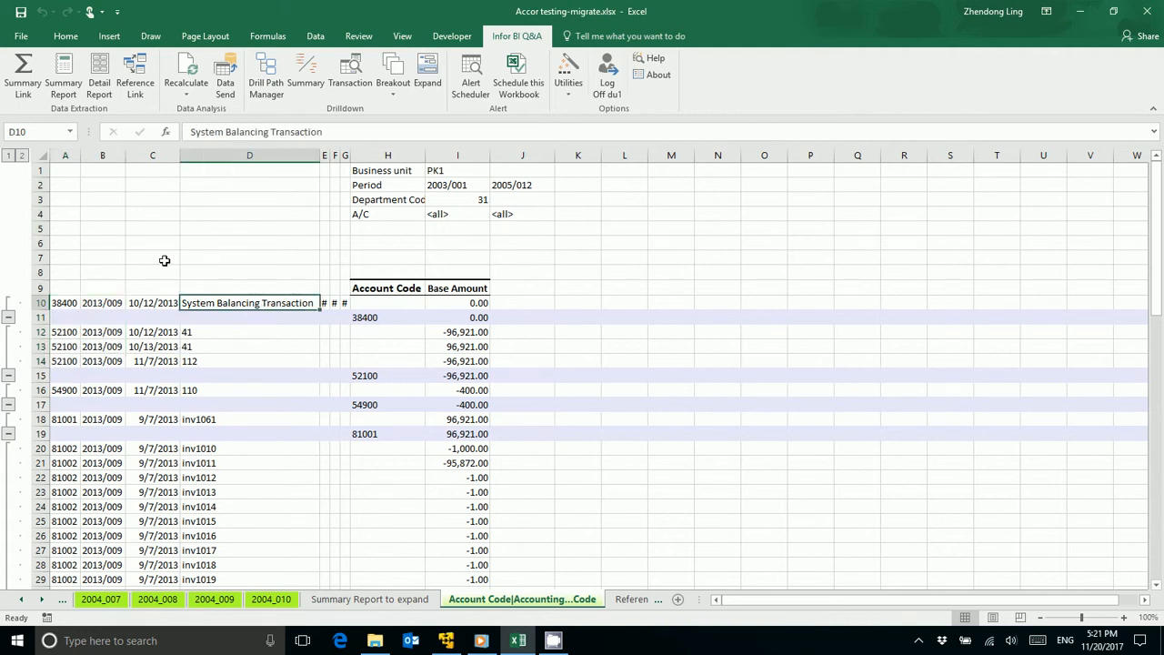
left_click(60, 303)
left_click(161, 304)
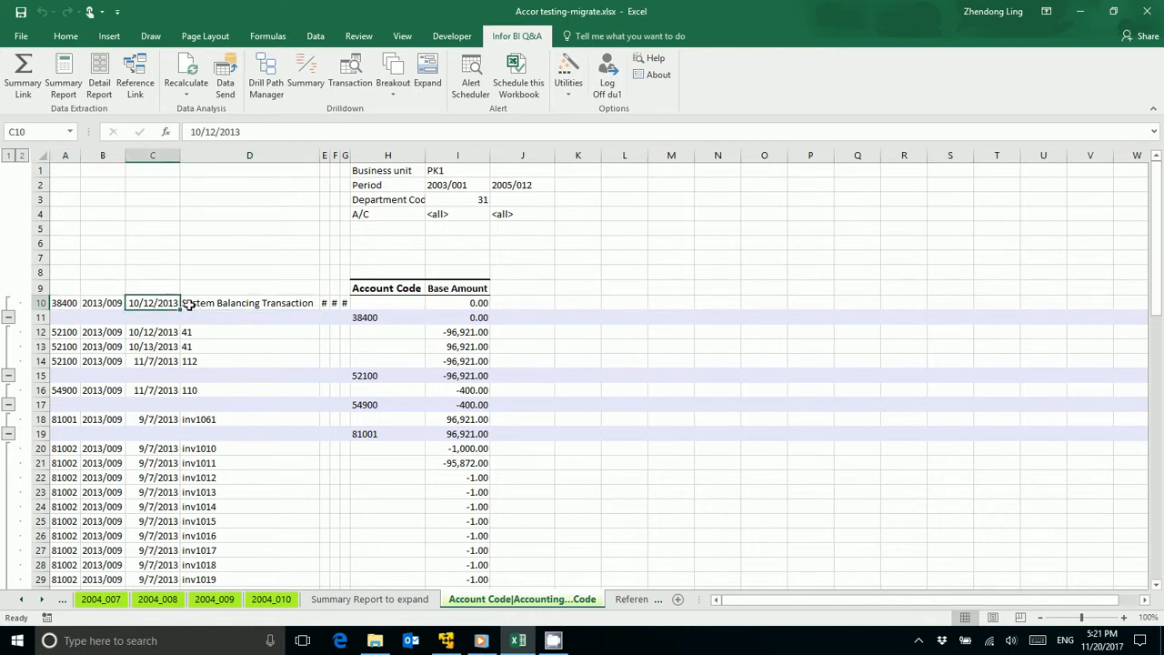
left_click(193, 305)
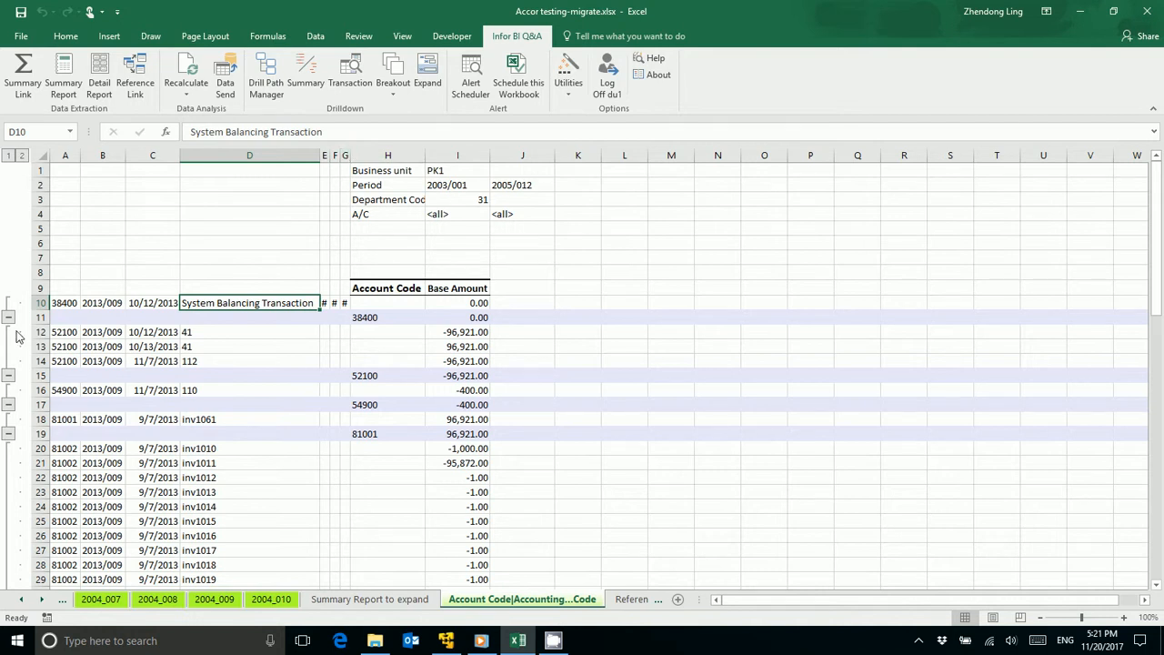
Step: Collapse the outline to the account summary level and expand it back to transaction detail several times to compare both views
left_click(11, 159)
left_click(22, 156)
left_click(9, 157)
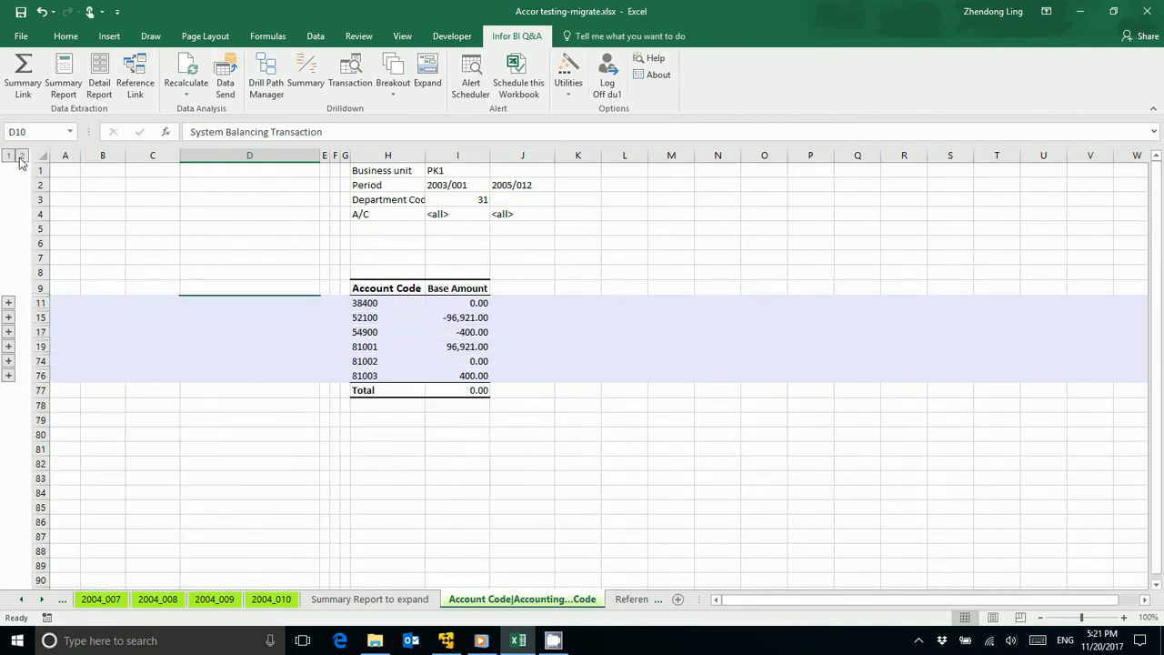
left_click(22, 158)
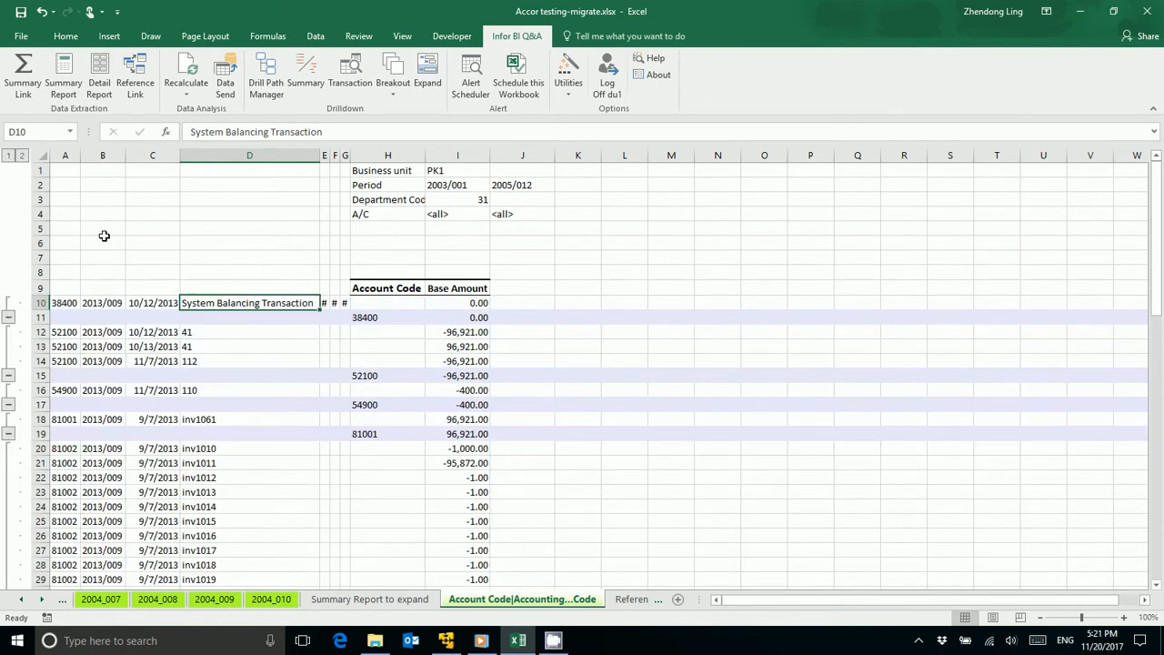
left_click(9, 157)
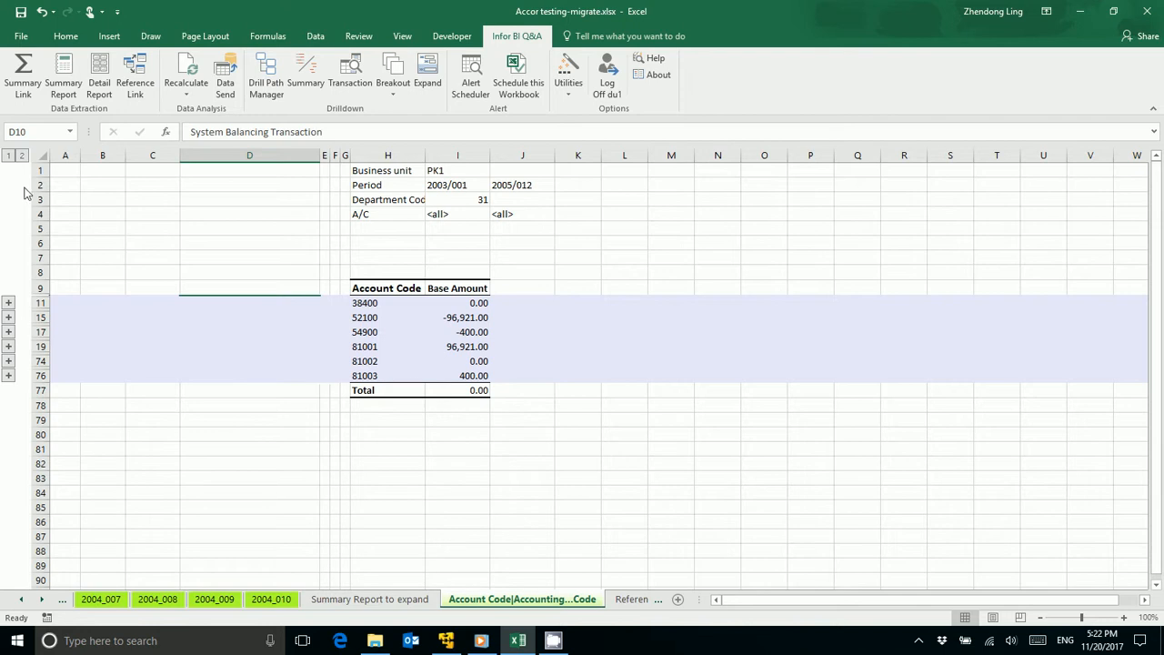
left_click(22, 156)
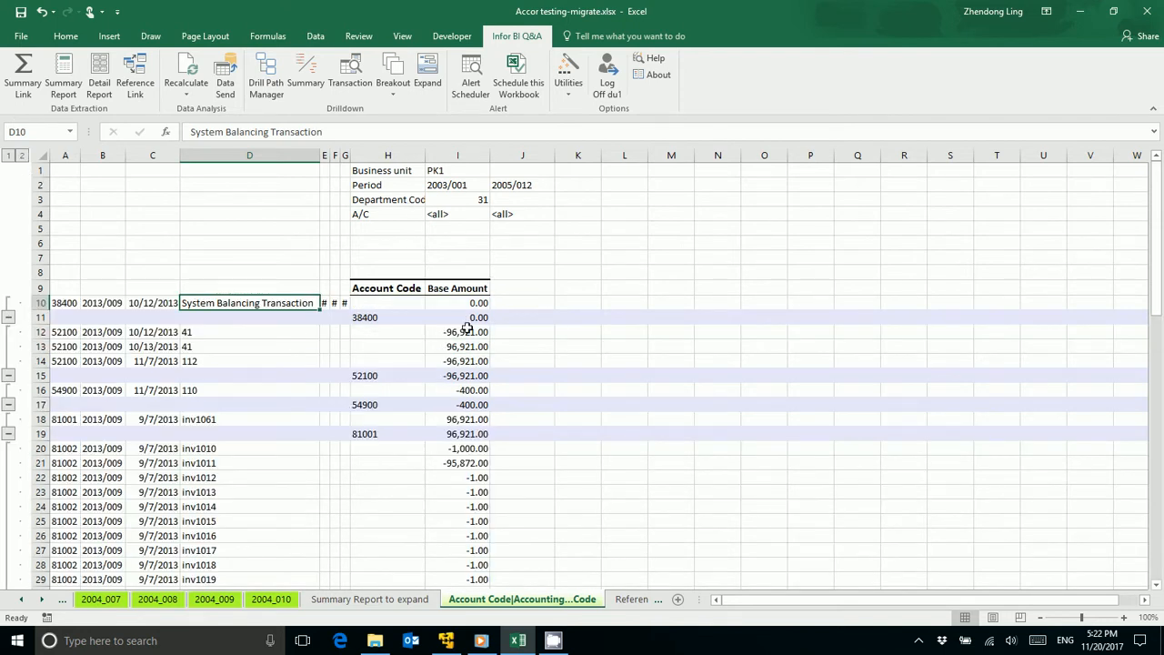
Step: Examine the header cells A9:D9 above the expanded transaction columns
left_click(529, 301)
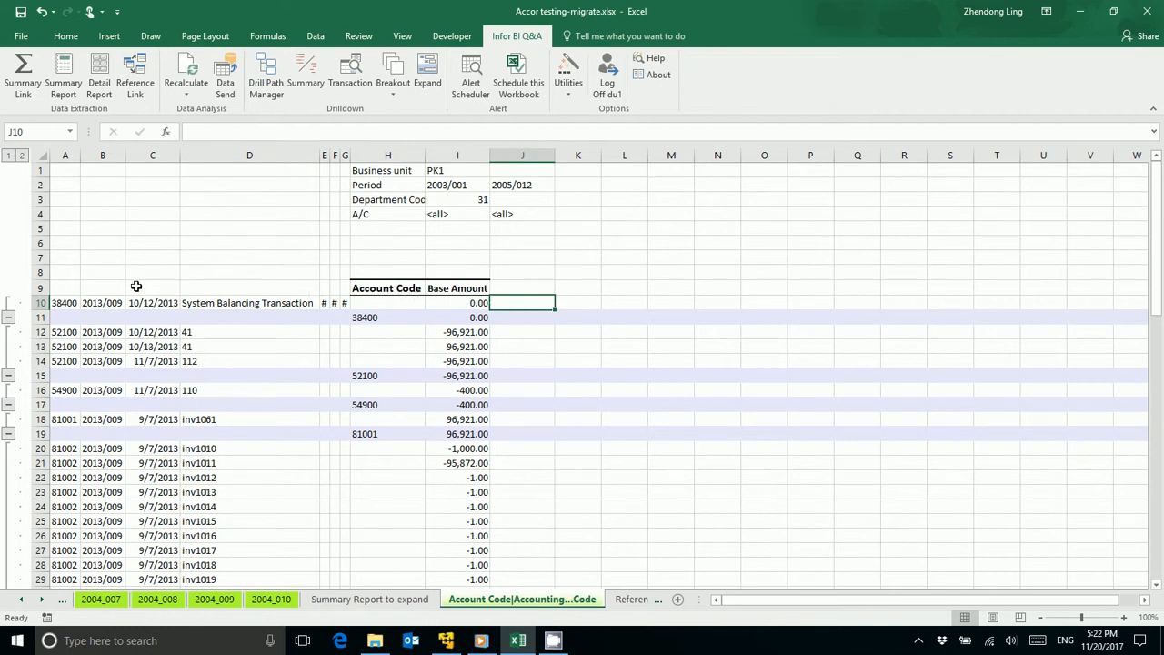
left_click(58, 289)
left_click(101, 287)
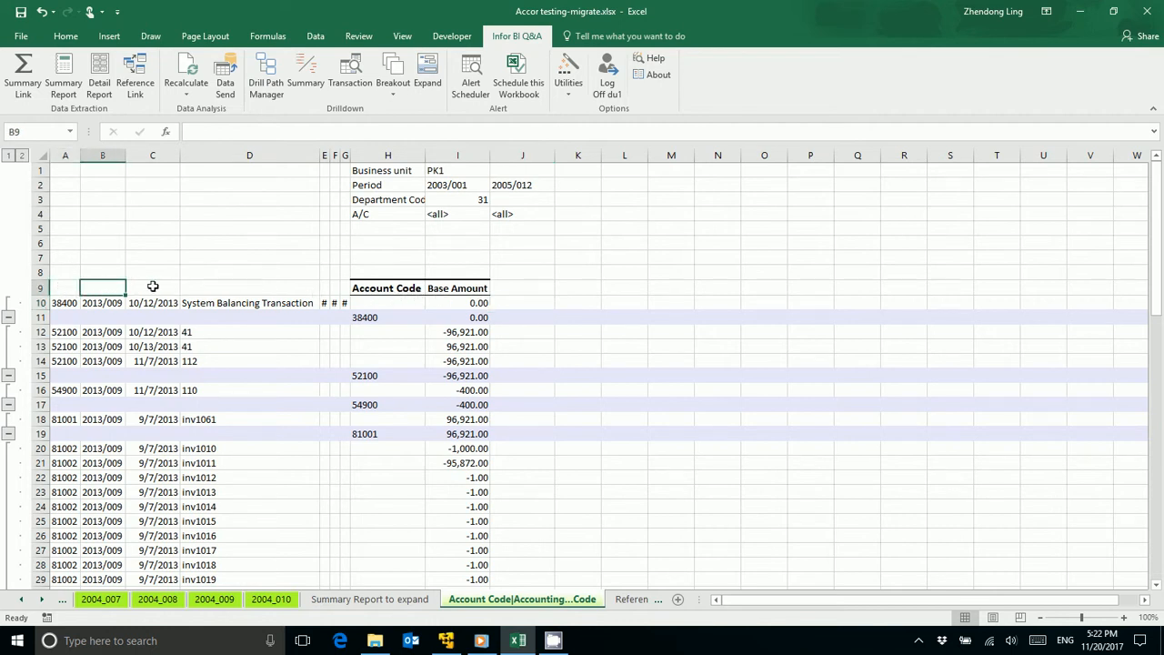
left_click(151, 287)
left_click(219, 289)
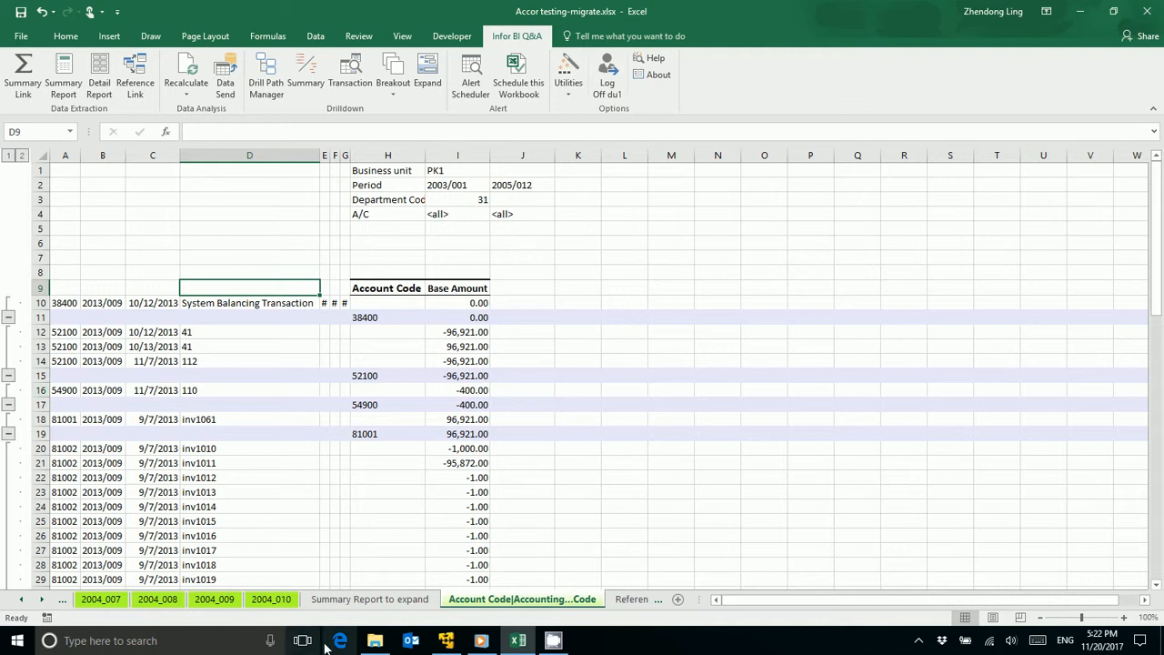
left_click(21, 599)
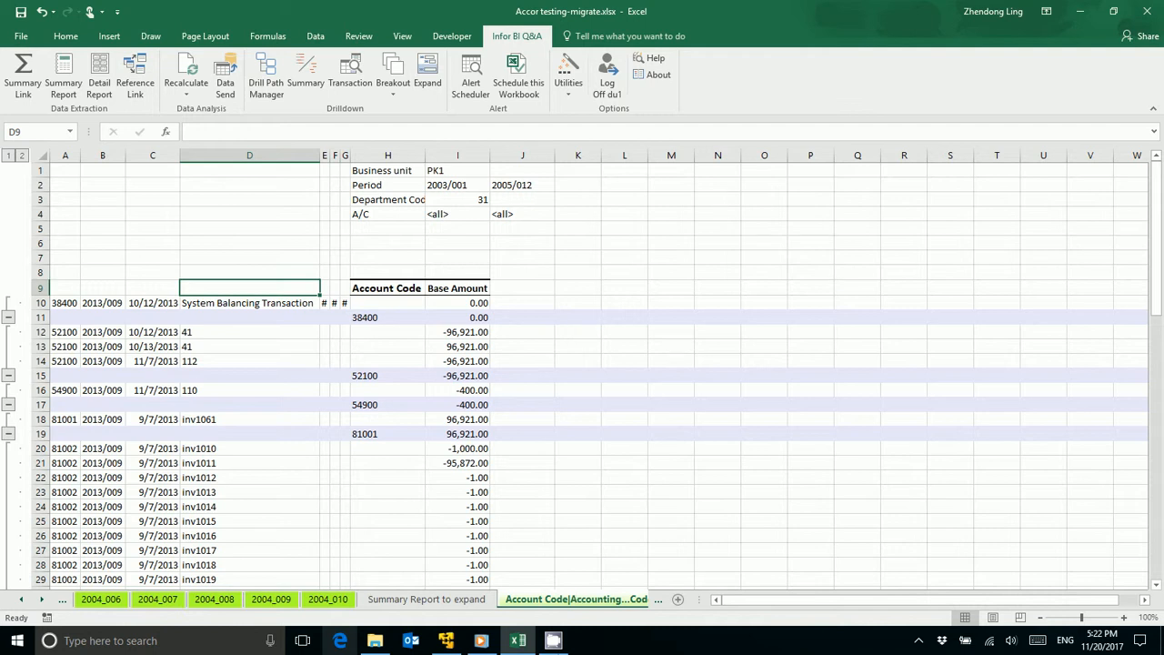
left_click(554, 642)
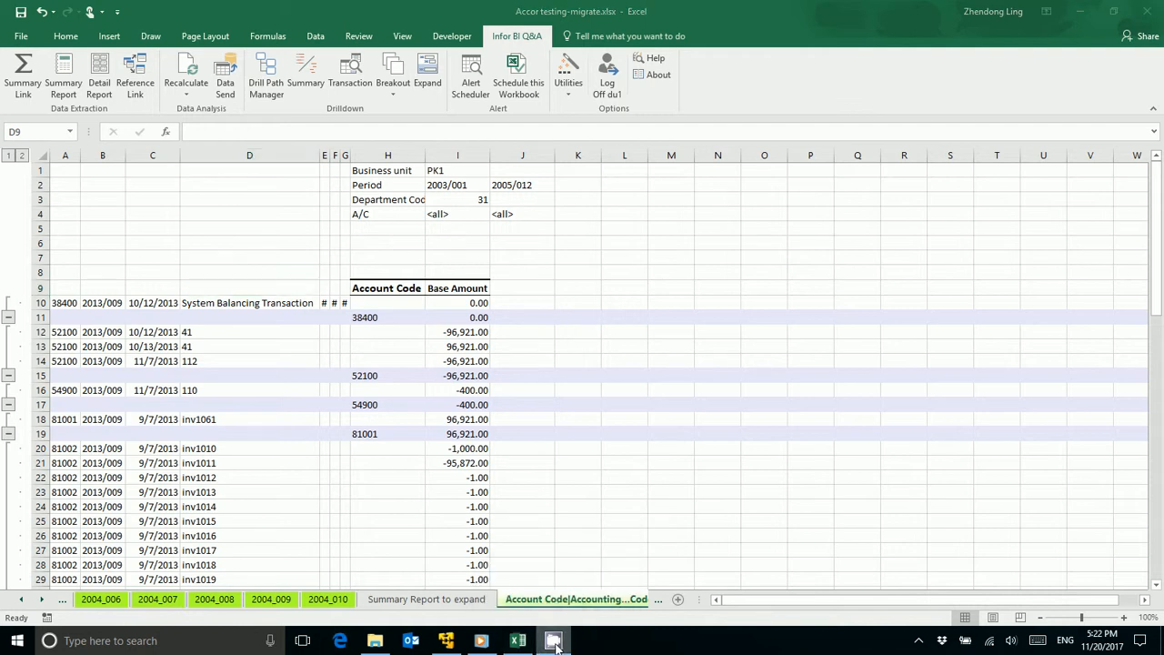
left_click(1080, 12)
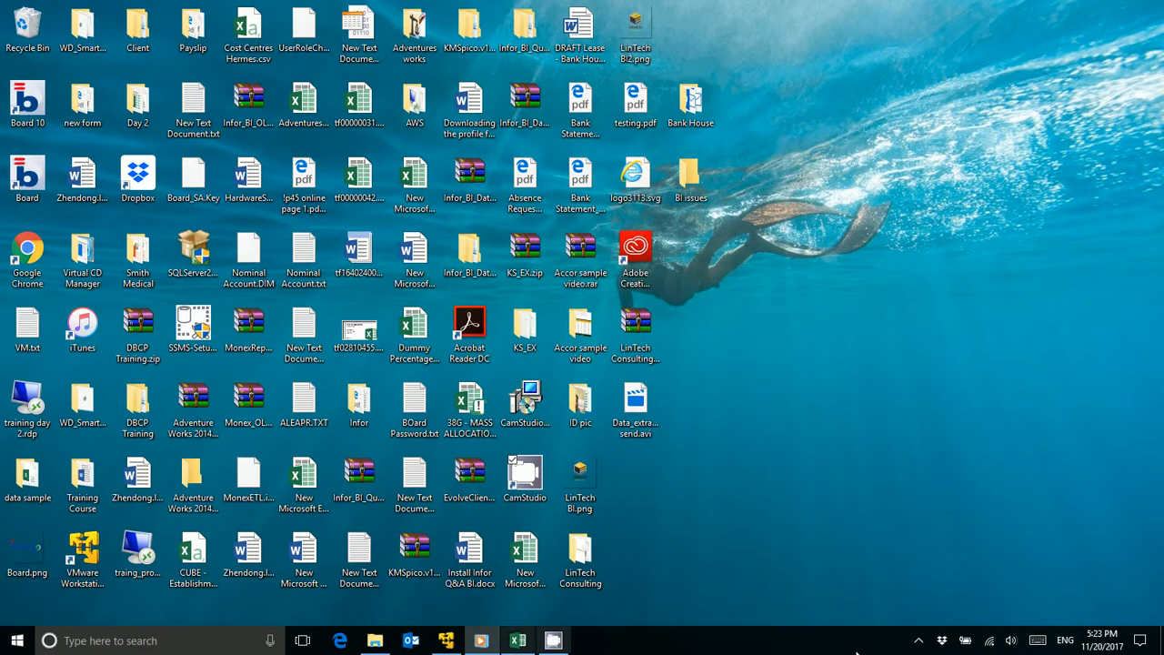
left_click(917, 642)
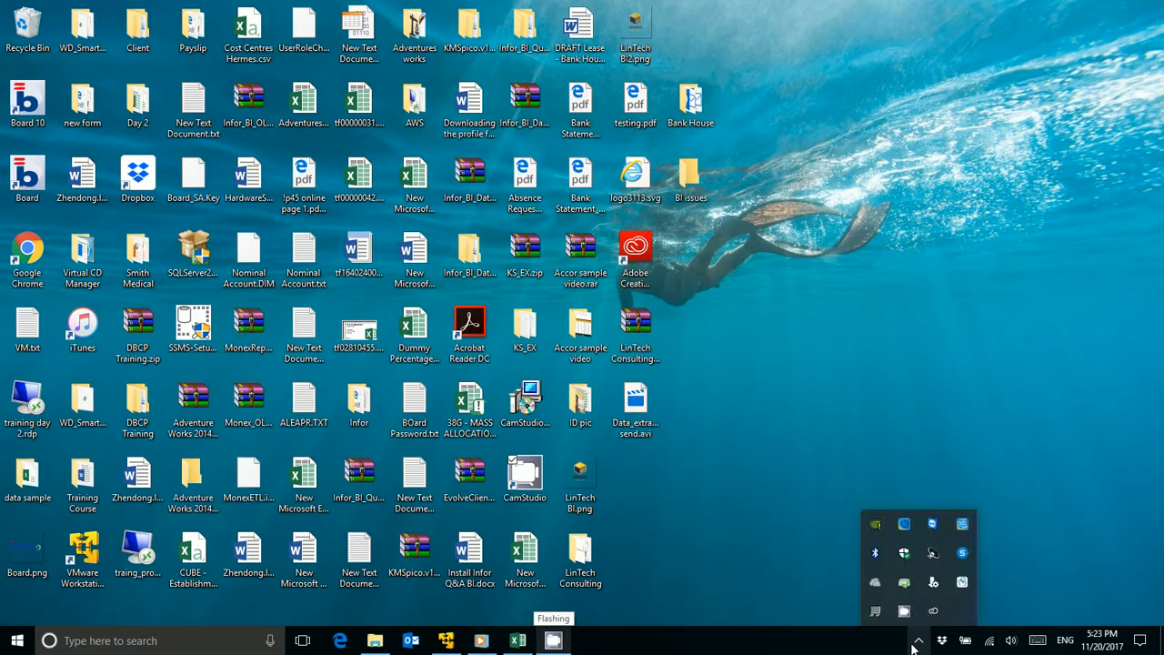